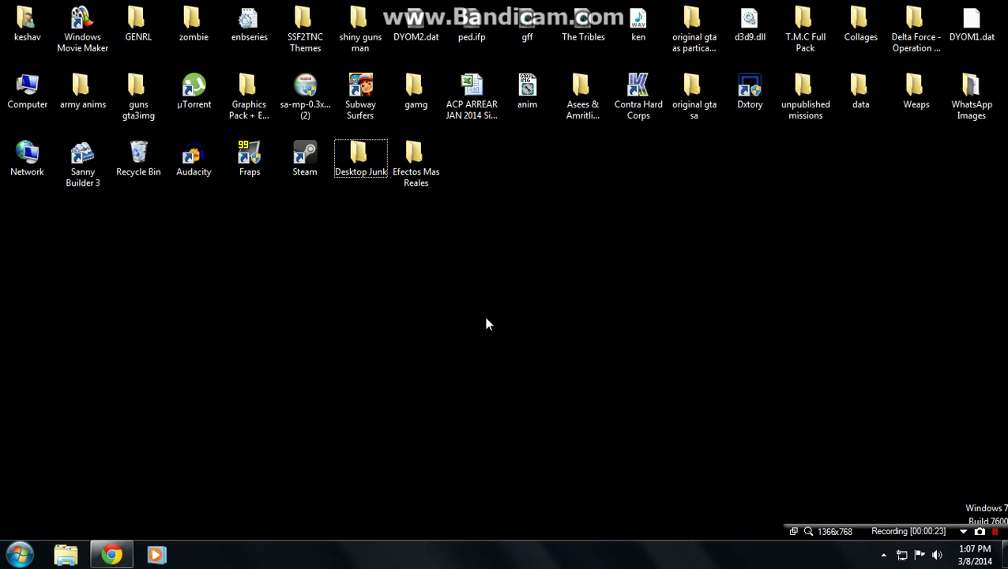
Step: Bring up the Design Your Own Mission page on GTAGarage and look through its downloadable versions
{"action": "left_click", "coordinate": [111, 555]}
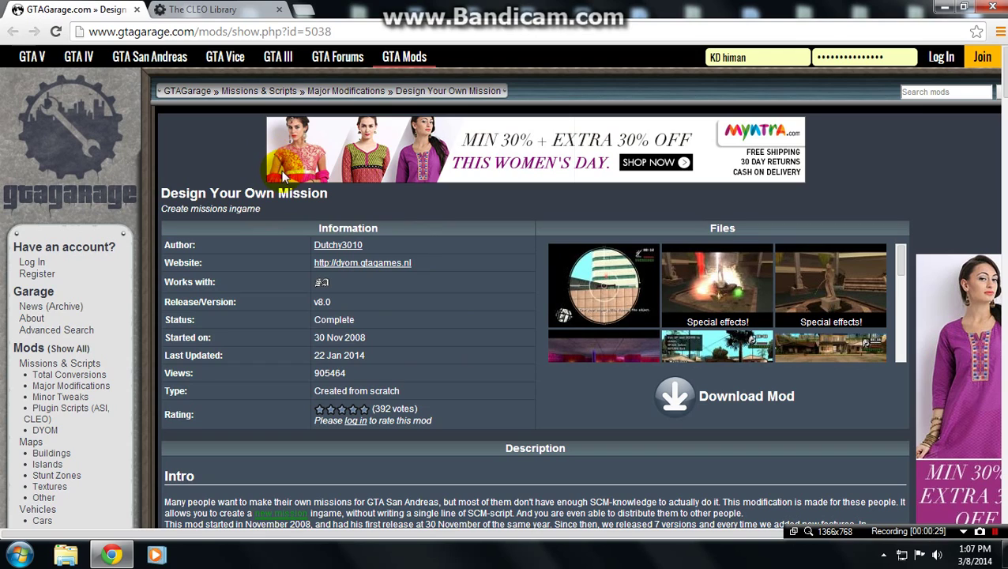
{"action": "scroll", "coordinate": [285, 175], "scroll_direction": "down", "scroll_amount": 2}
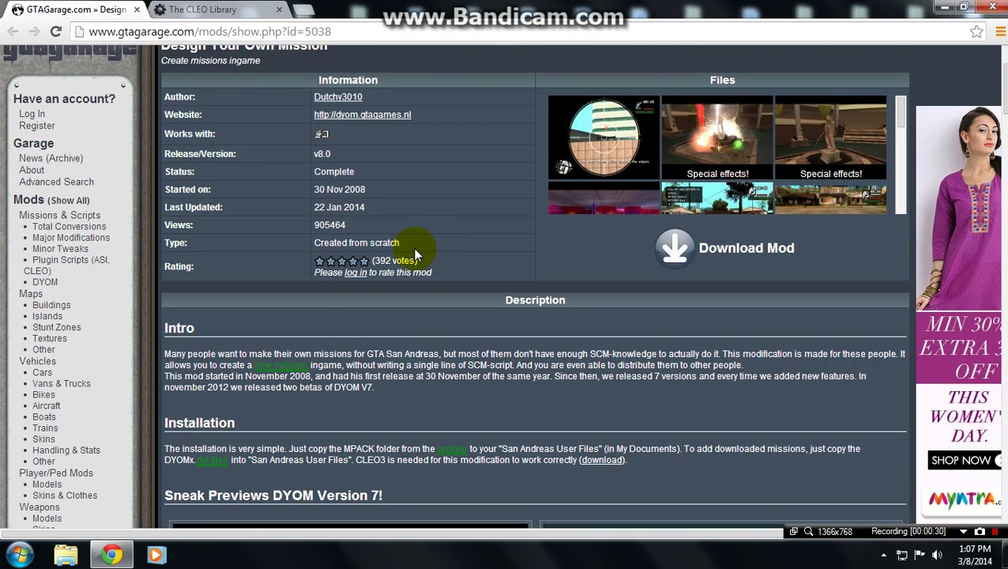
{"action": "scroll", "coordinate": [451, 305], "scroll_direction": "up", "scroll_amount": 2}
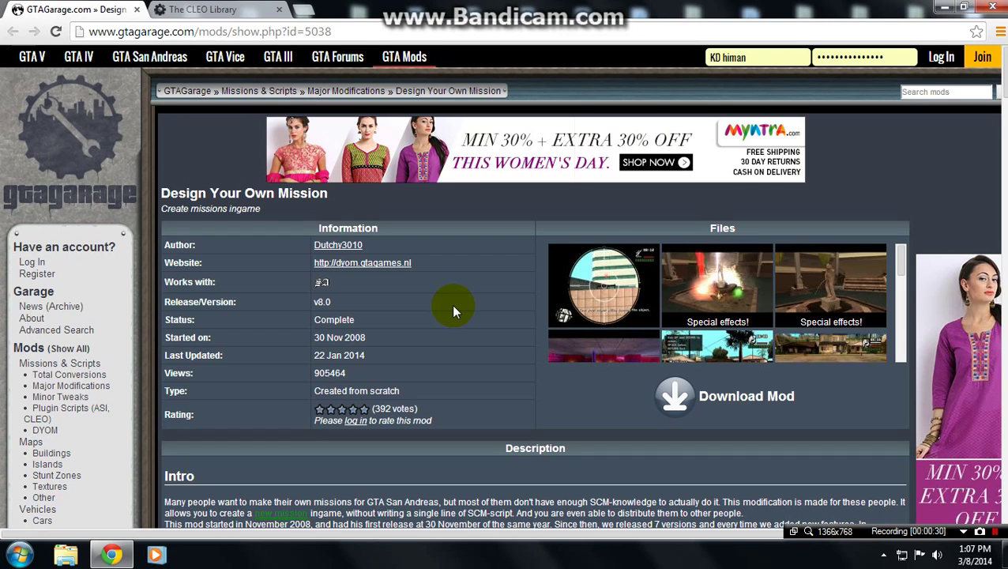
{"action": "left_click", "coordinate": [721, 401]}
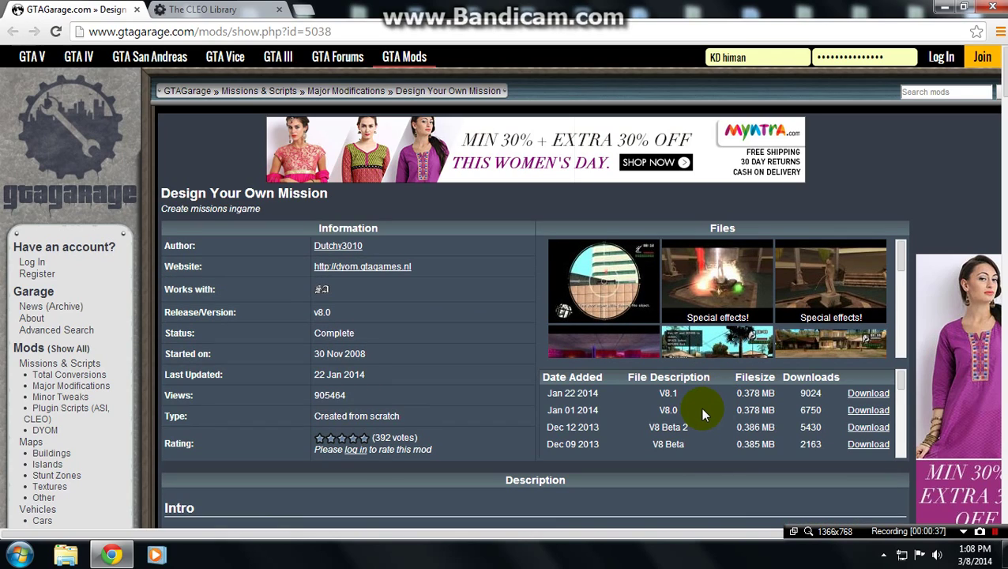
{"action": "scroll", "coordinate": [703, 410], "scroll_direction": "down", "scroll_amount": 1}
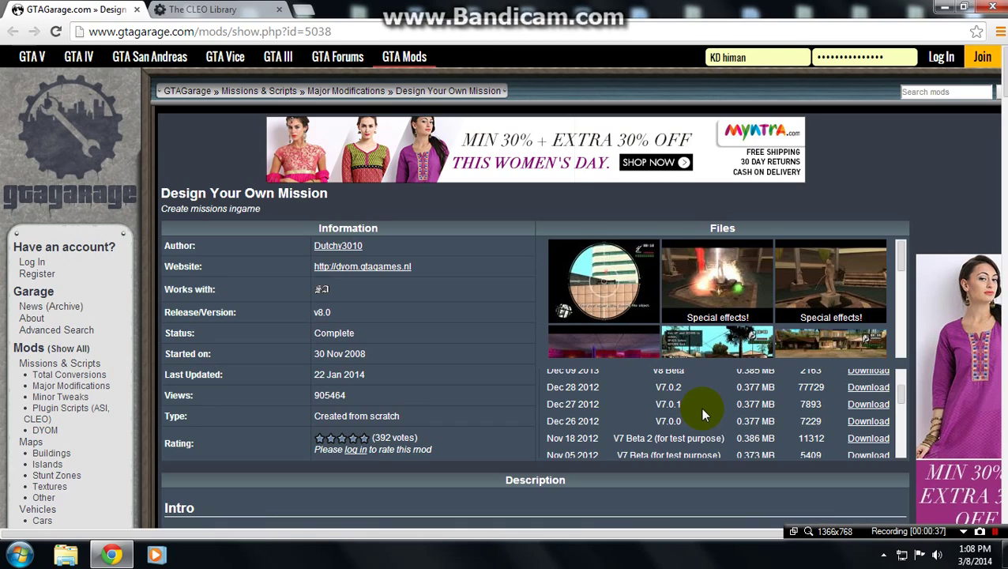
{"action": "scroll", "coordinate": [690, 403], "scroll_direction": "down", "scroll_amount": 3}
{"action": "scroll", "coordinate": [672, 391], "scroll_direction": "up", "scroll_amount": 5}
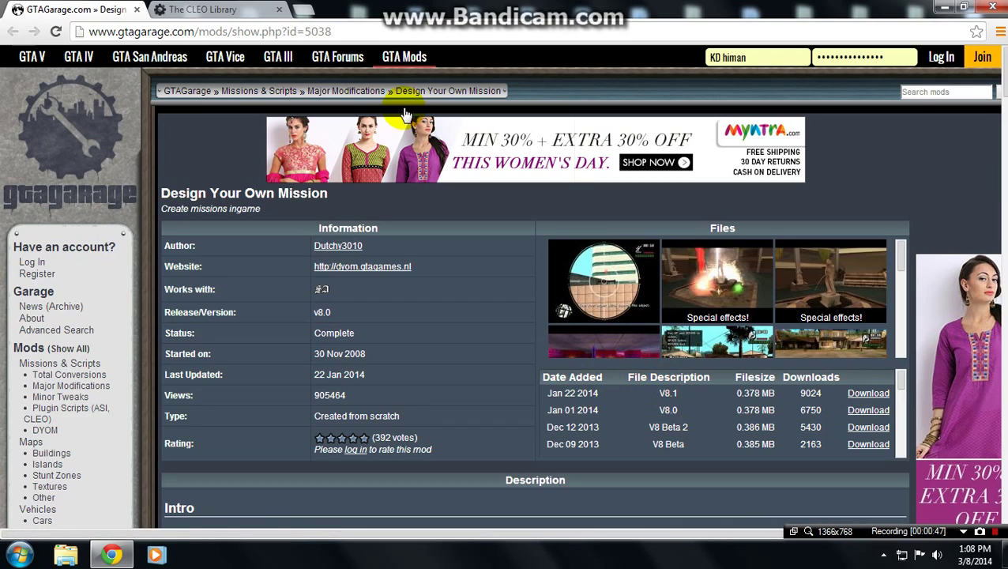
Step: Show the CLEO Library page with its latest-version download, and return to the desktop
{"action": "left_click", "coordinate": [228, 10]}
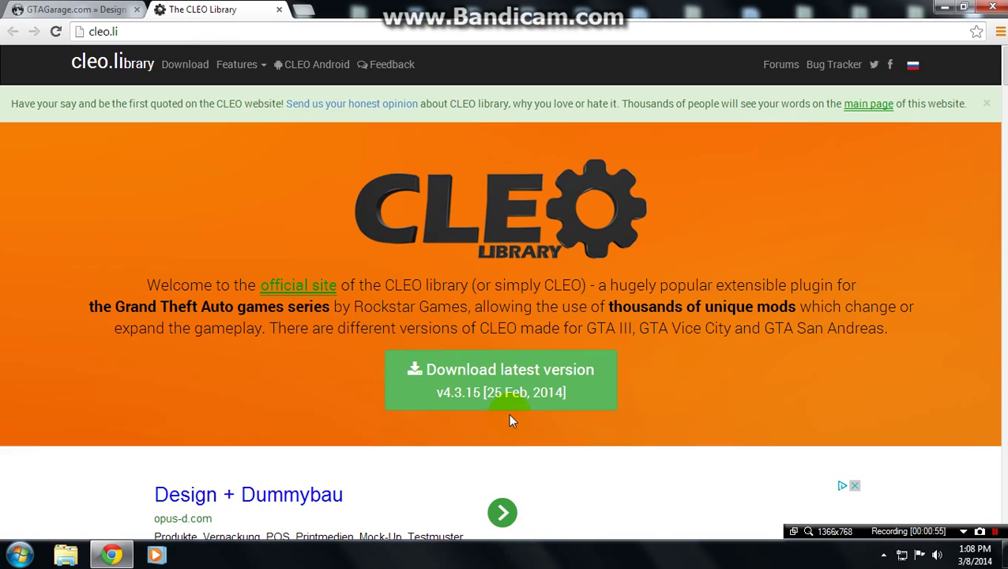
{"action": "left_click", "coordinate": [418, 408]}
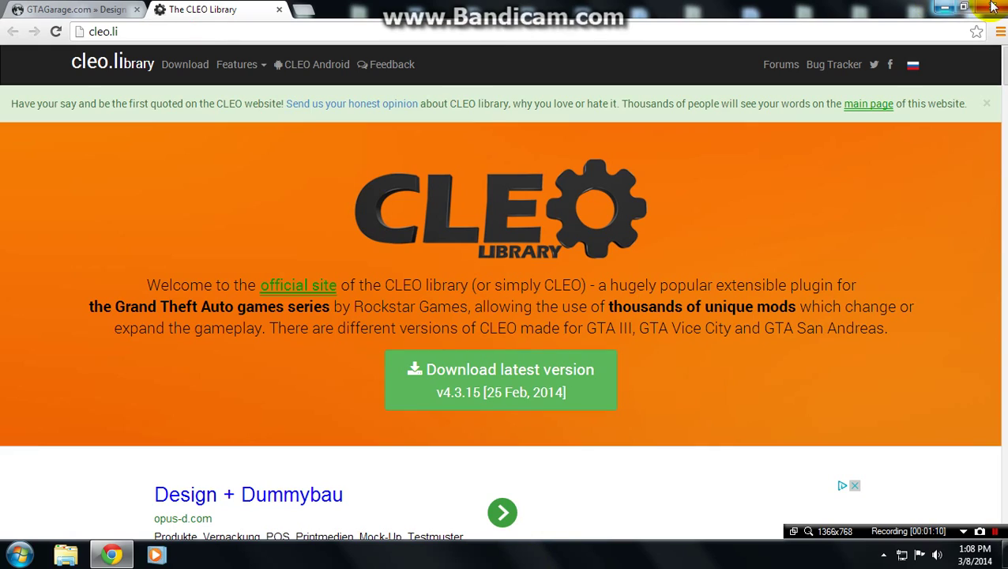
{"action": "key", "text": "super+d"}
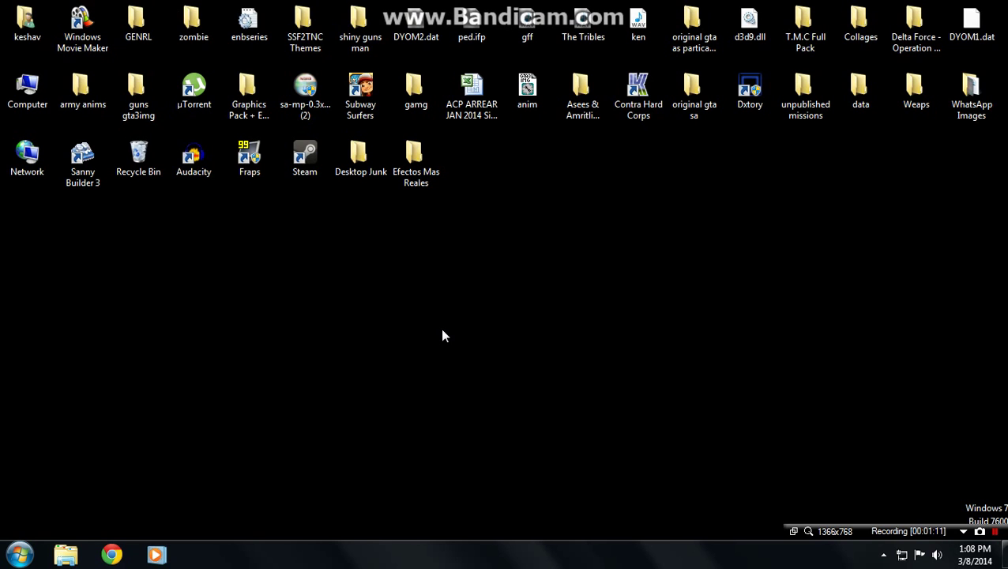
Step: Open a file window showing the computer's drives
{"action": "key", "text": "super"}
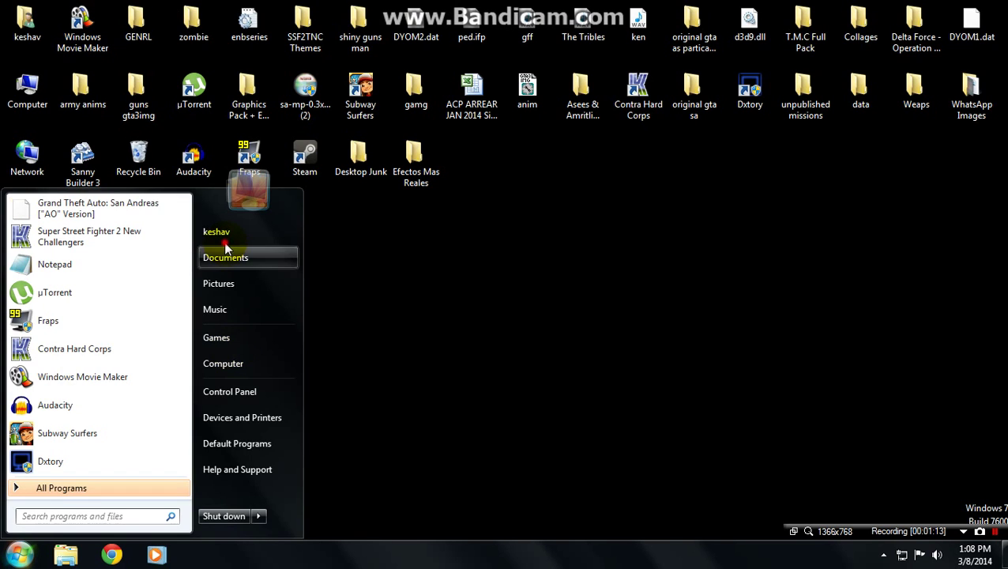
{"action": "left_click", "coordinate": [332, 261]}
{"action": "key", "text": "super+e"}
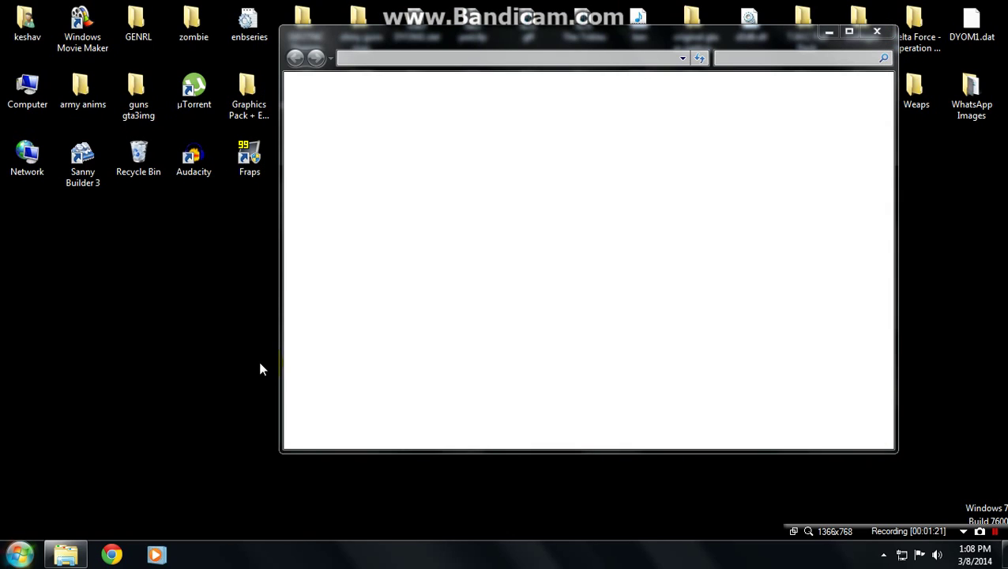
{"action": "key", "text": "super"}
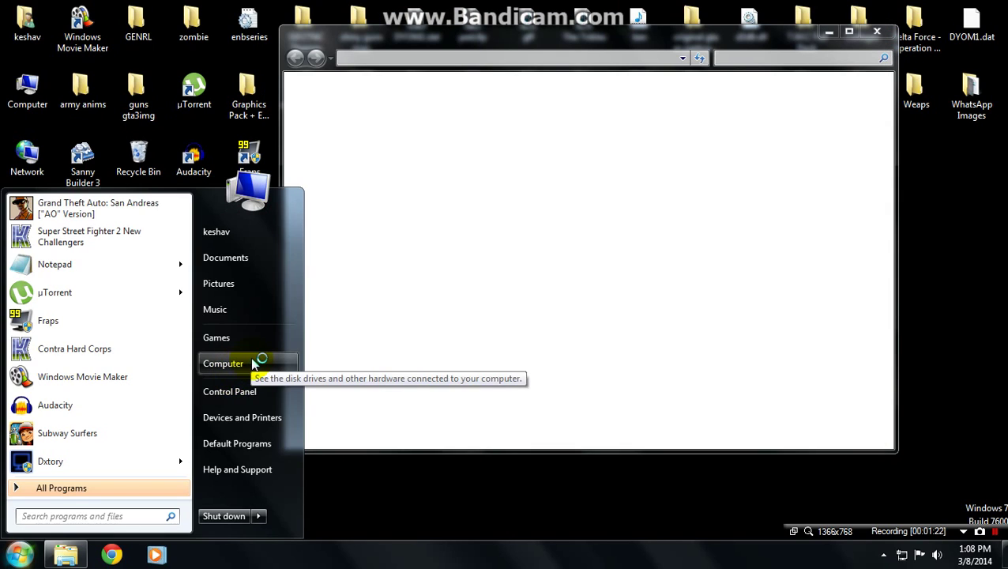
{"action": "left_click", "coordinate": [224, 363]}
{"action": "mouse_move", "coordinate": [255, 360]}
{"action": "left_mouse_down"}
{"action": "mouse_move", "coordinate": [303, 316]}
{"action": "mouse_move", "coordinate": [370, 209]}
{"action": "left_mouse_up"}
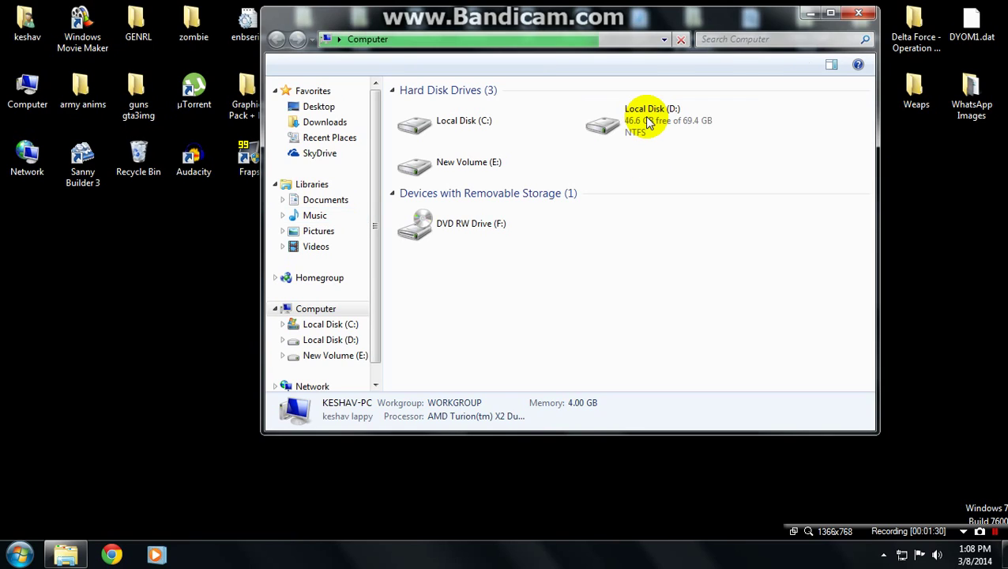
Step: Open the MODS folder on Local Disk (D:)
{"action": "left_click", "coordinate": [644, 117]}
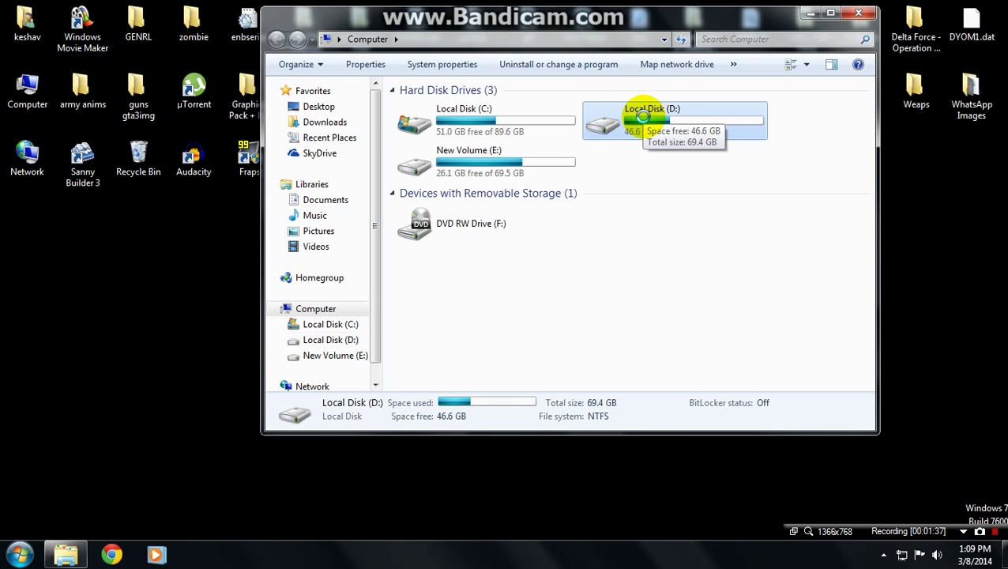
{"action": "double_click", "coordinate": [645, 117]}
{"action": "left_click", "coordinate": [439, 235]}
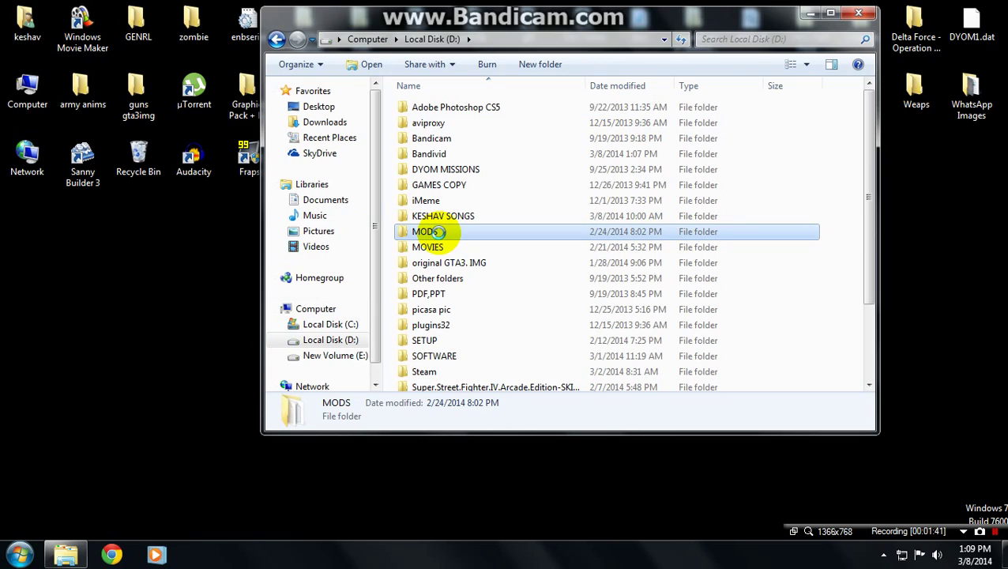
{"action": "double_click", "coordinate": [441, 236]}
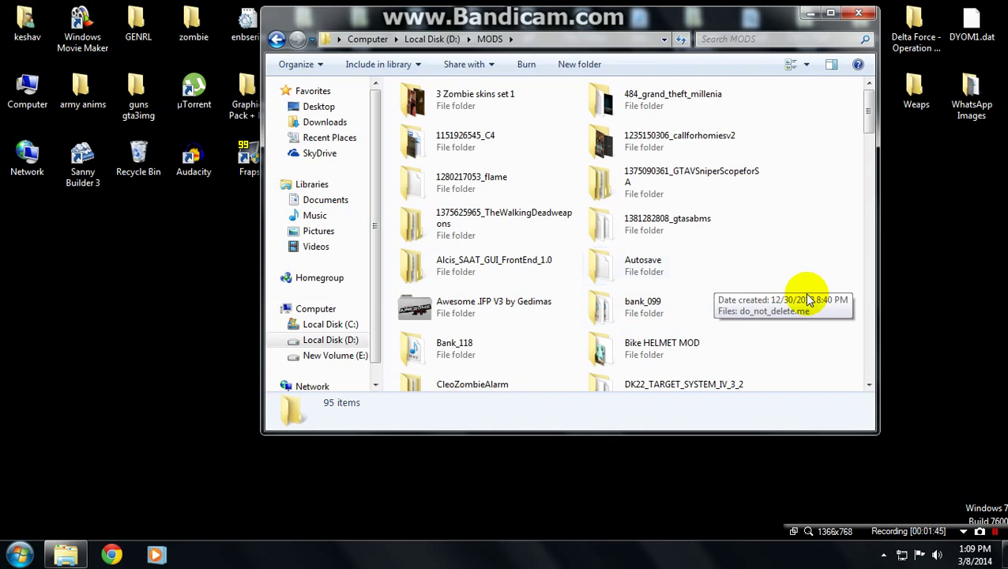
Step: Find CLEO4_setup in the MODS folder, launch it, and minimize the folder window
{"action": "scroll", "coordinate": [805, 293], "scroll_direction": "down", "scroll_amount": 3}
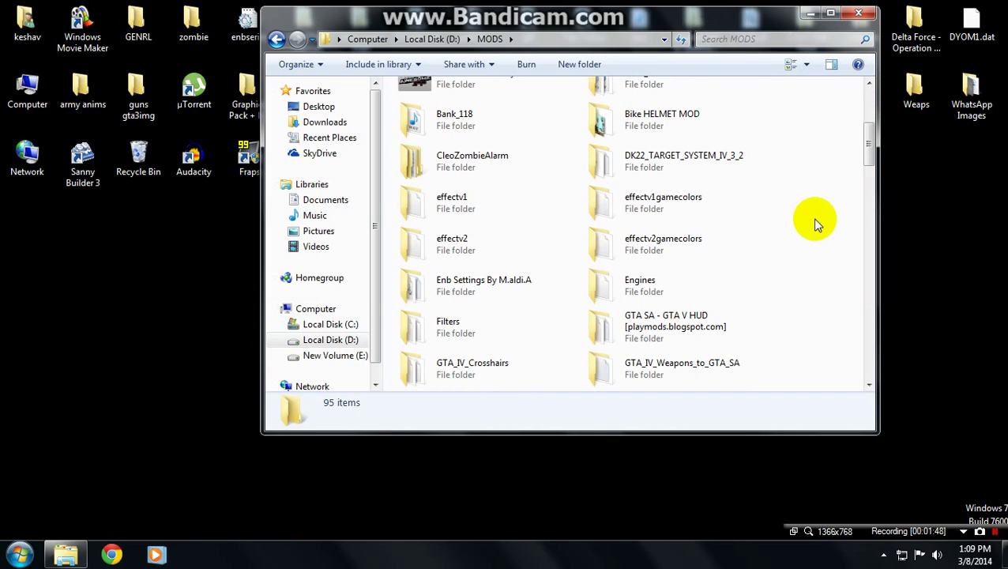
{"action": "scroll", "coordinate": [813, 225], "scroll_direction": "down", "scroll_amount": 3}
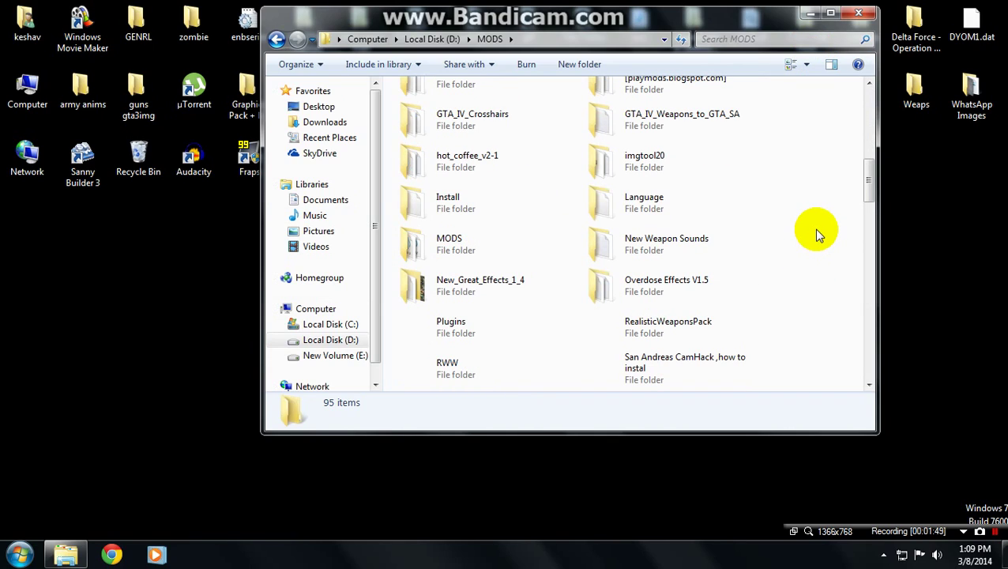
{"action": "scroll", "coordinate": [816, 231], "scroll_direction": "down", "scroll_amount": 5}
{"action": "scroll", "coordinate": [814, 228], "scroll_direction": "down", "scroll_amount": 3}
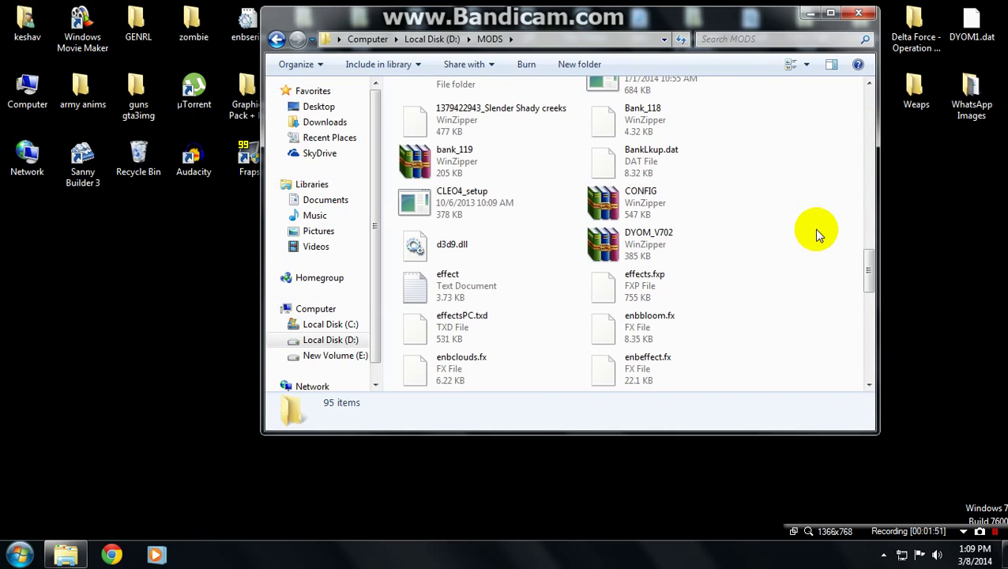
{"action": "key", "text": "c"}
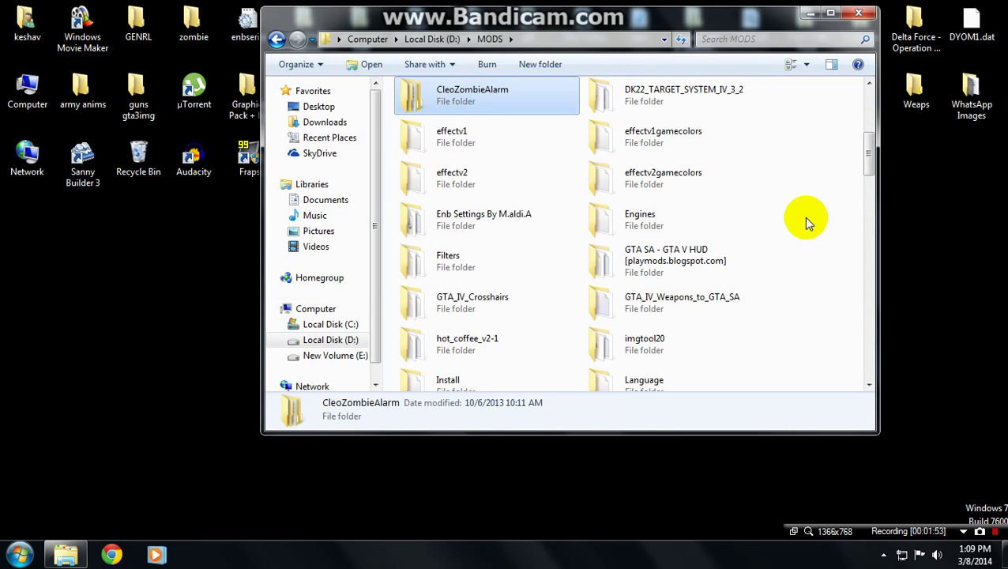
{"action": "key", "text": "c"}
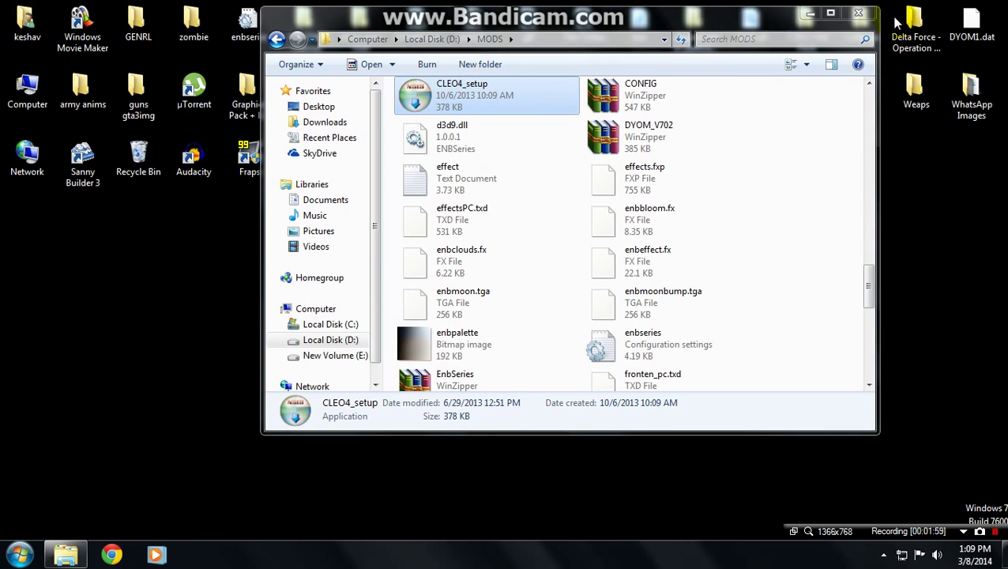
{"action": "key", "text": "Return"}
{"action": "left_click", "coordinate": [545, 291]}
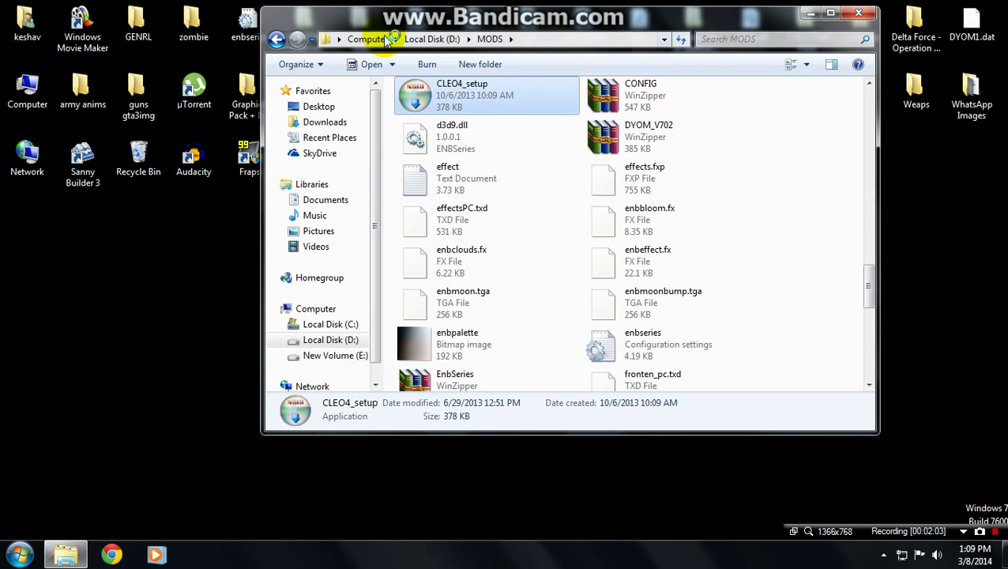
{"action": "left_click", "coordinate": [811, 13]}
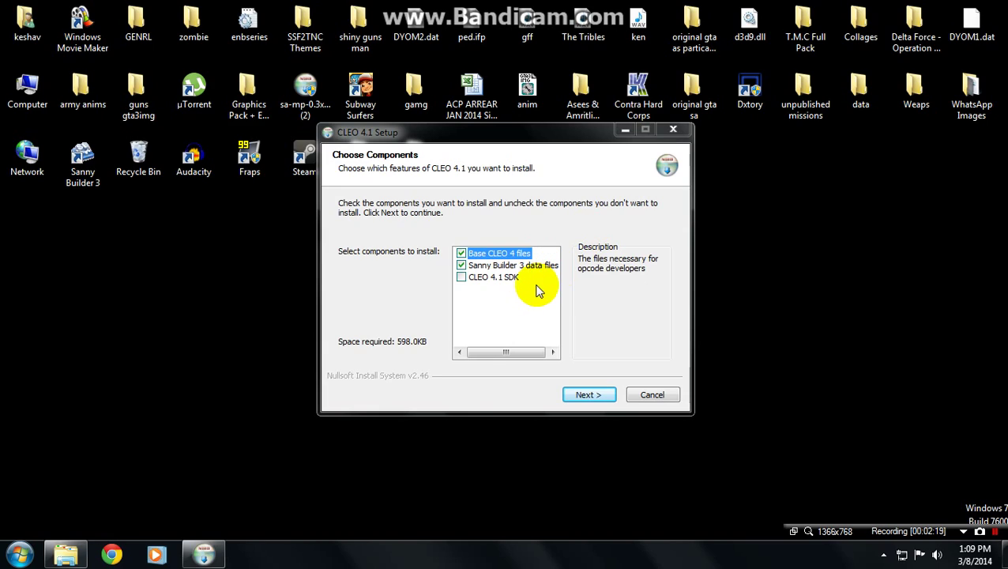
Step: Include CLEO 4.1 SDK and exclude Sanny Builder 3 data files from the components to install, and continue
{"action": "left_click", "coordinate": [462, 278]}
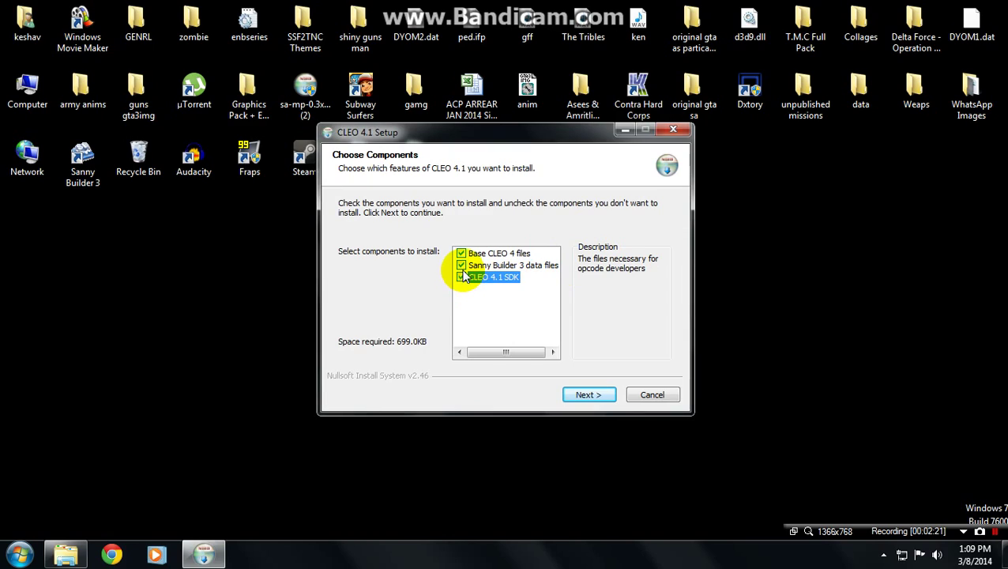
{"action": "left_click", "coordinate": [461, 265]}
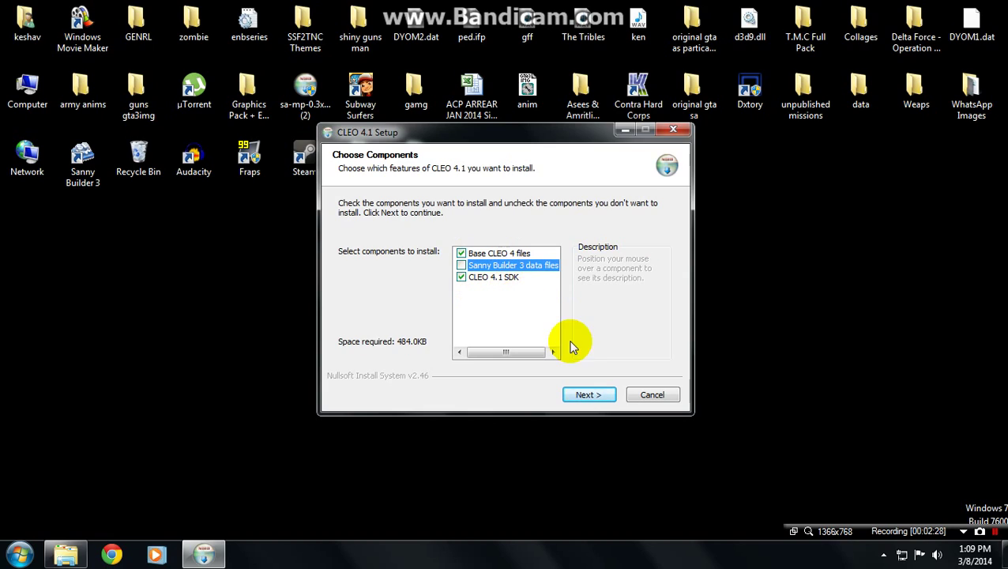
{"action": "left_click", "coordinate": [589, 396]}
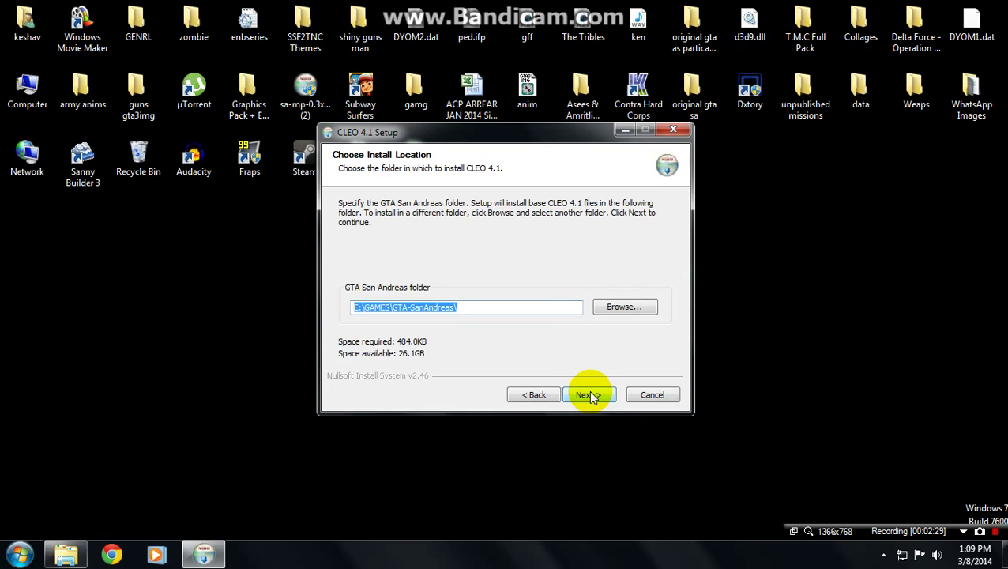
Step: Accept E:\GAMES\GTA-SanAndreas\ as the GTA San Andreas folder and continue to the SDK destination page
{"action": "left_click", "coordinate": [468, 307]}
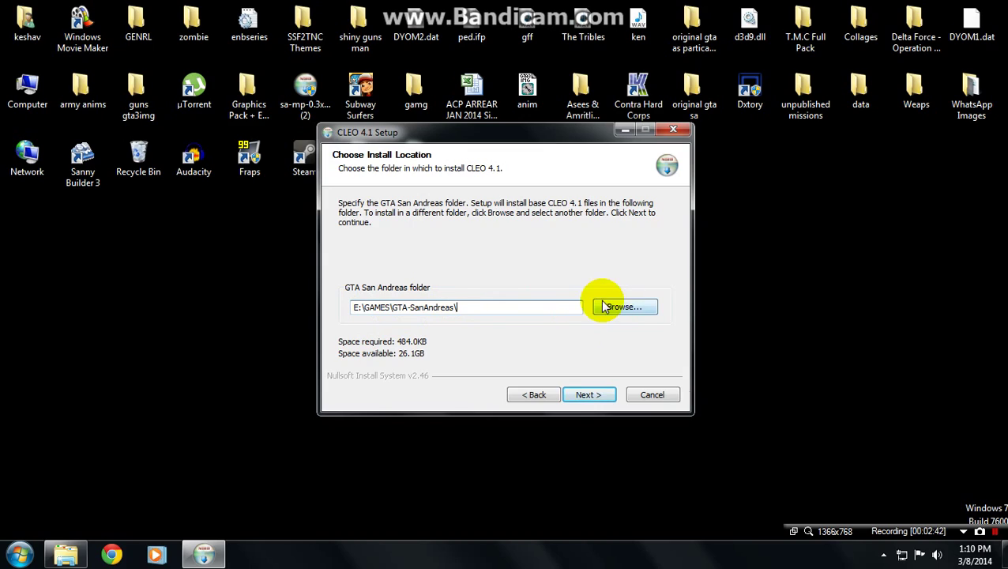
{"action": "left_click", "coordinate": [586, 394]}
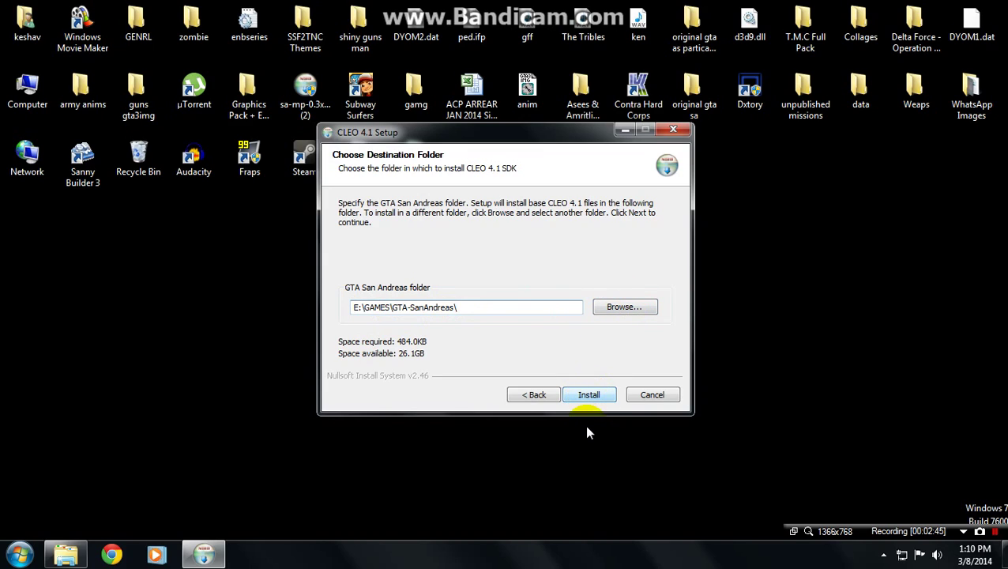
{"action": "left_click", "coordinate": [589, 394]}
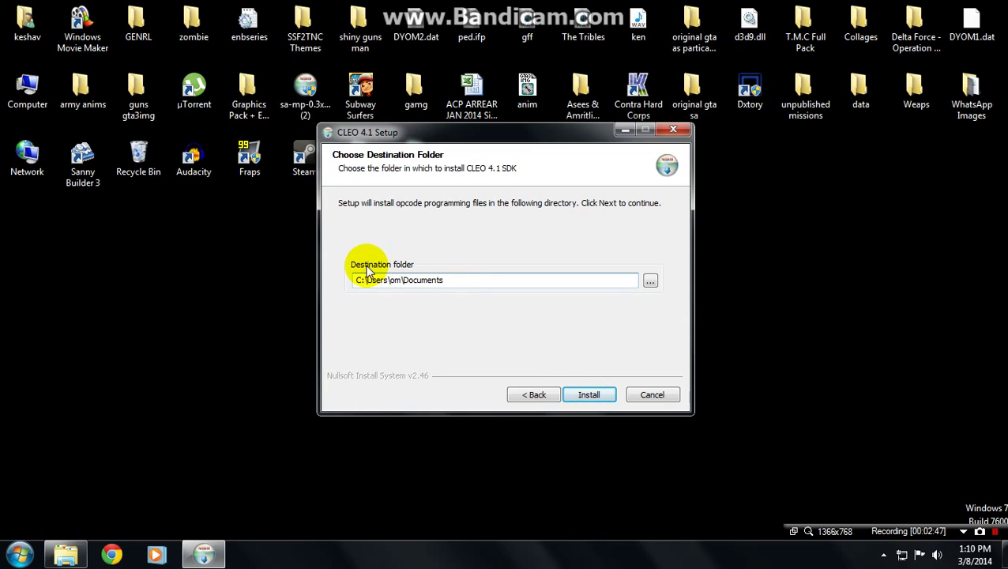
{"action": "left_click_drag", "start_coordinate": [356, 281], "coordinate": [466, 289]}
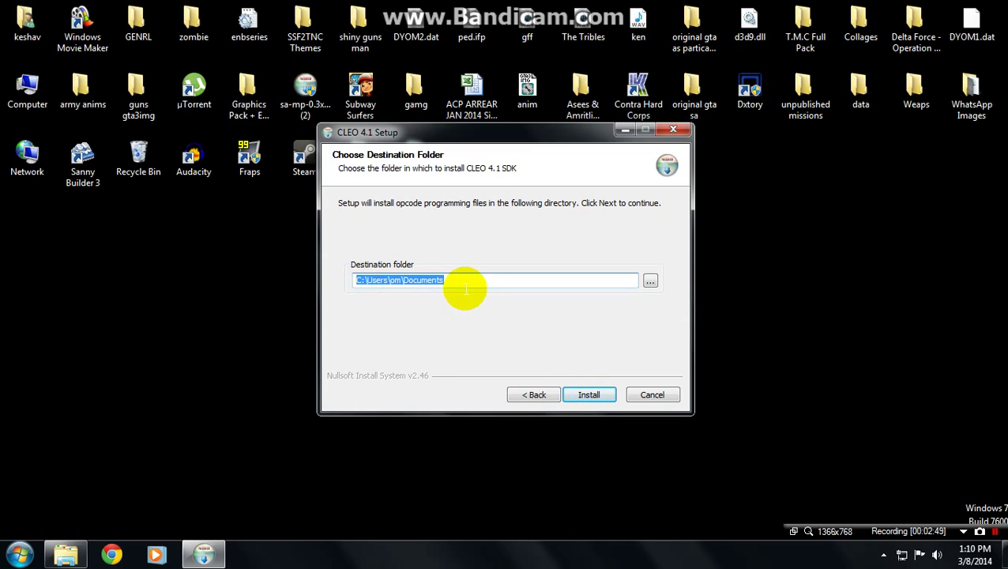
{"action": "left_click", "coordinate": [356, 281]}
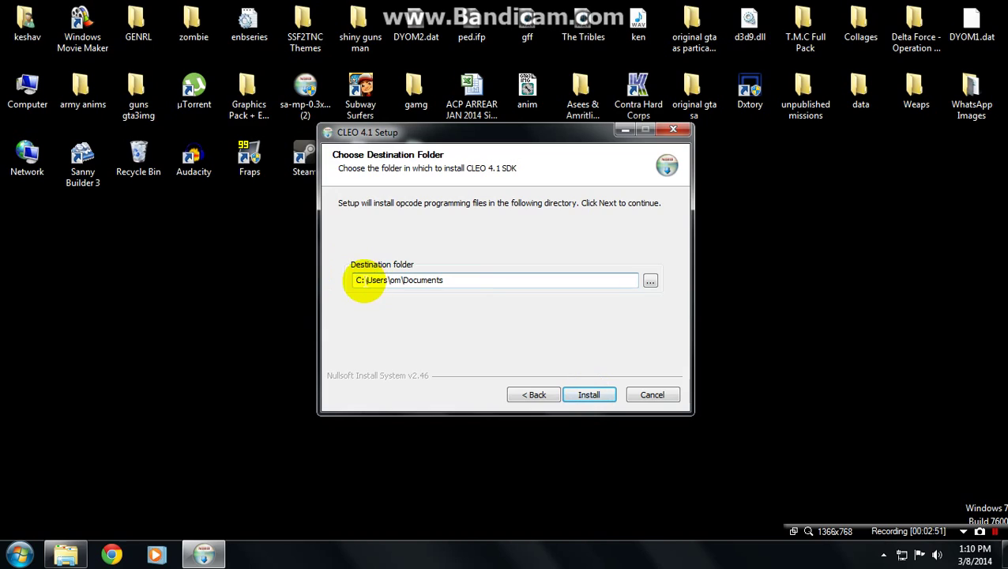
{"action": "left_click_drag", "start_coordinate": [349, 281], "coordinate": [451, 289]}
{"action": "left_click", "coordinate": [356, 278]}
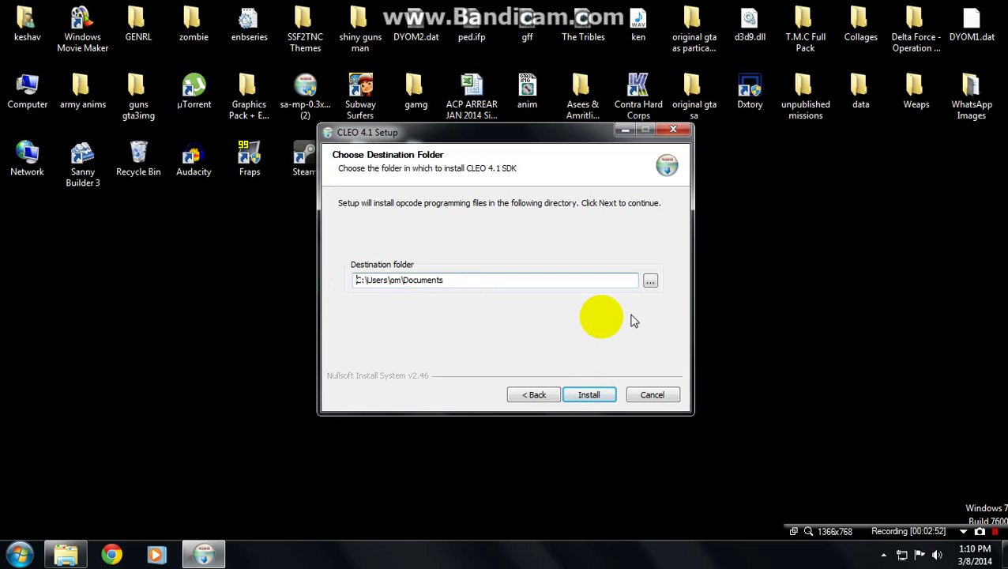
Step: Choose GTA San Andreas User Files in My Documents as the CLEO 4.1 SDK destination, then install and close the setup
{"action": "left_click", "coordinate": [648, 281]}
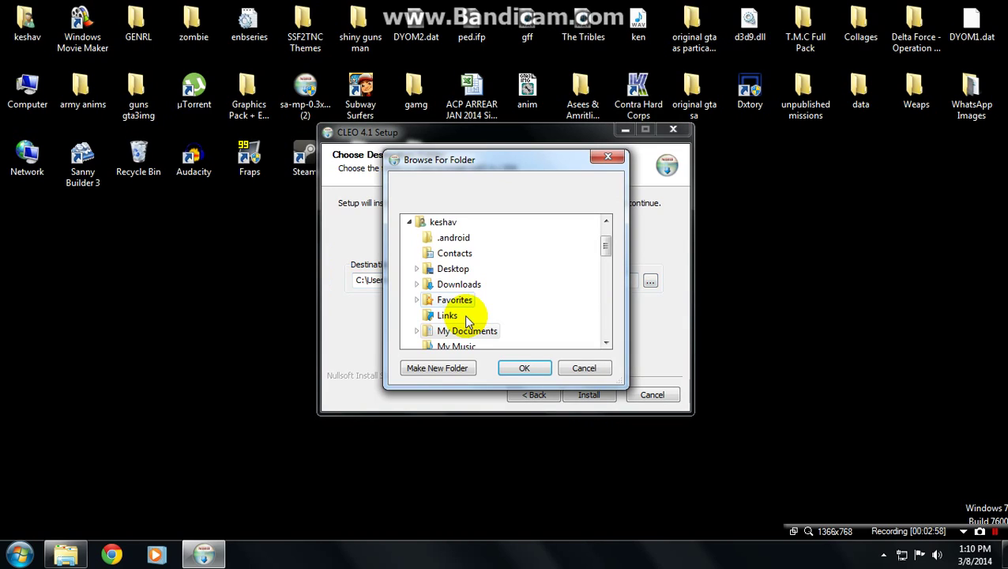
{"action": "left_click", "coordinate": [607, 246]}
{"action": "left_click_drag", "start_coordinate": [606, 247], "coordinate": [512, 265]}
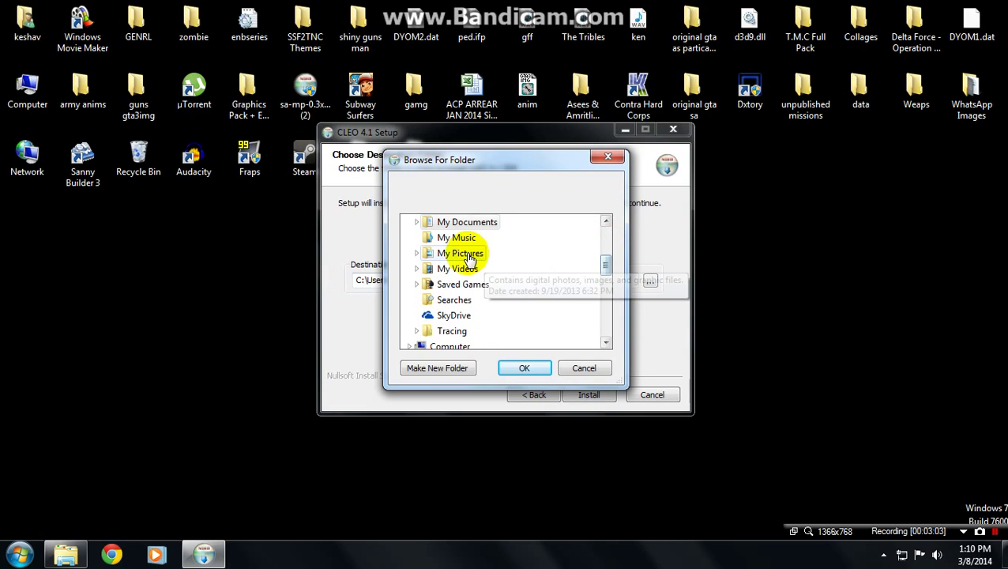
{"action": "left_click", "coordinate": [472, 222]}
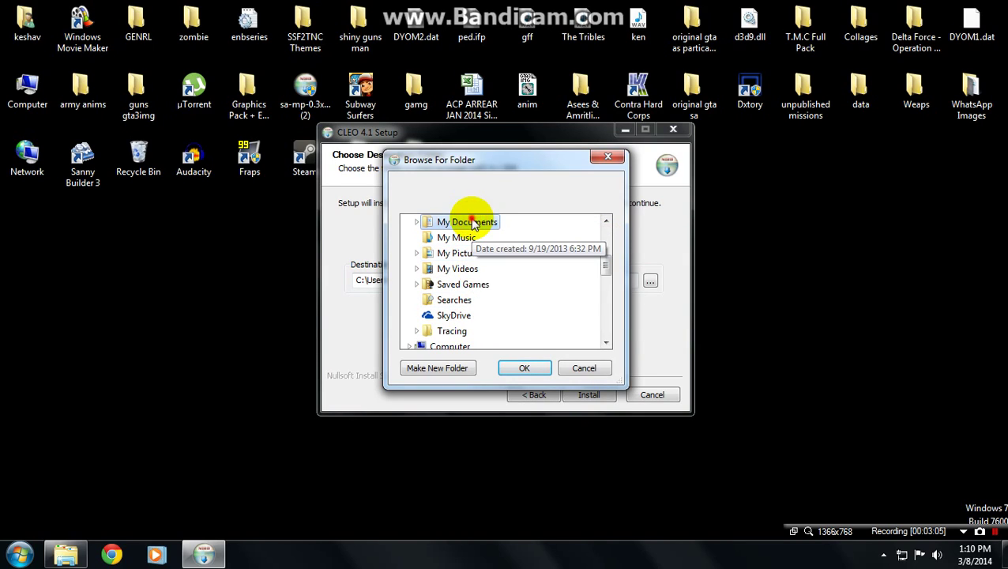
{"action": "double_click", "coordinate": [472, 222]}
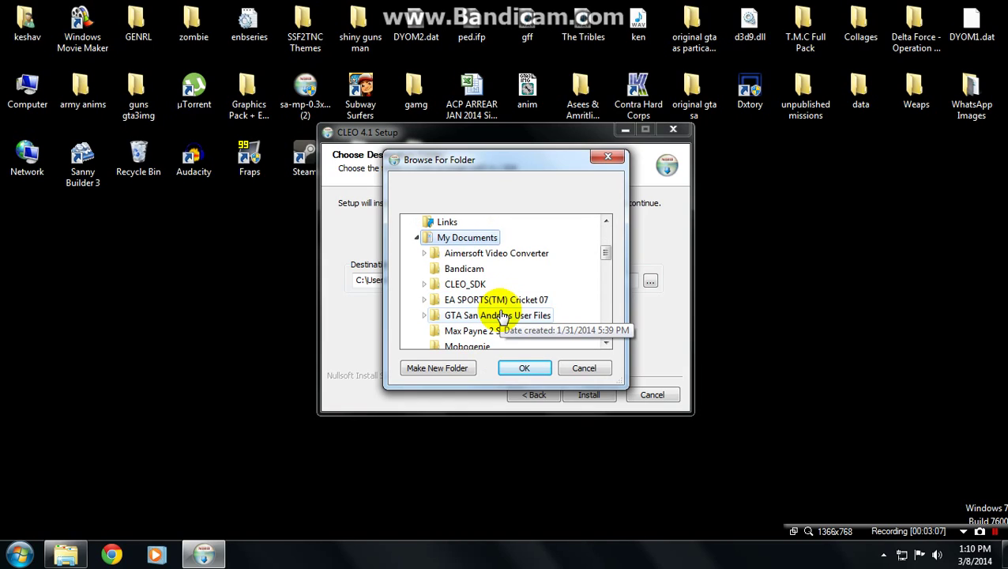
{"action": "left_click", "coordinate": [501, 316]}
{"action": "left_click", "coordinate": [524, 368]}
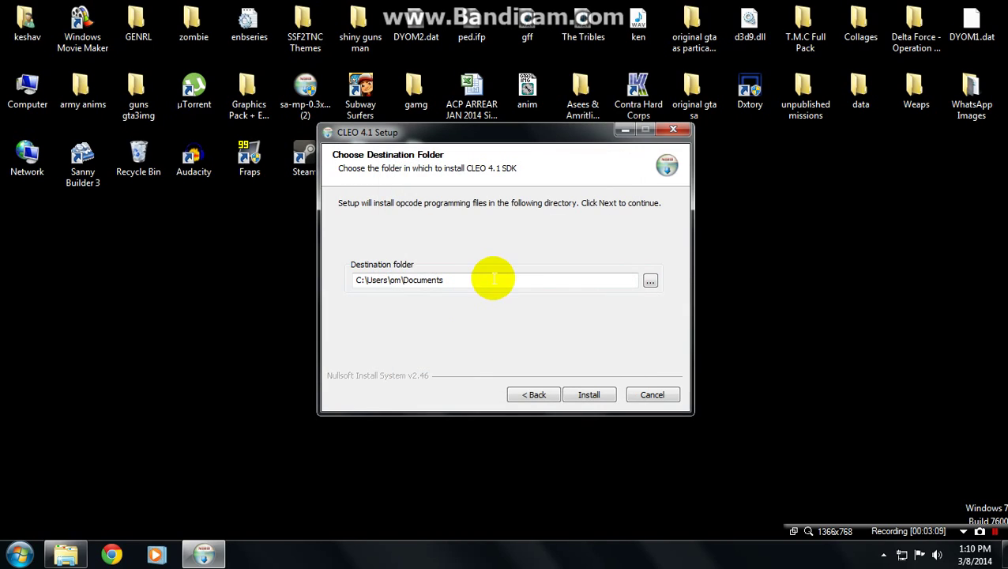
{"action": "left_click", "coordinate": [594, 395]}
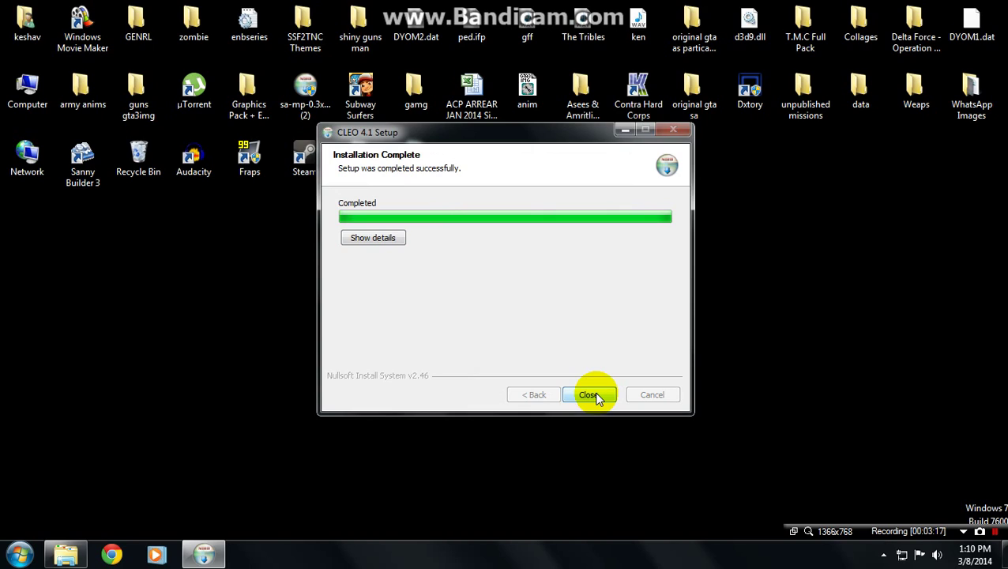
{"action": "left_click", "coordinate": [594, 395]}
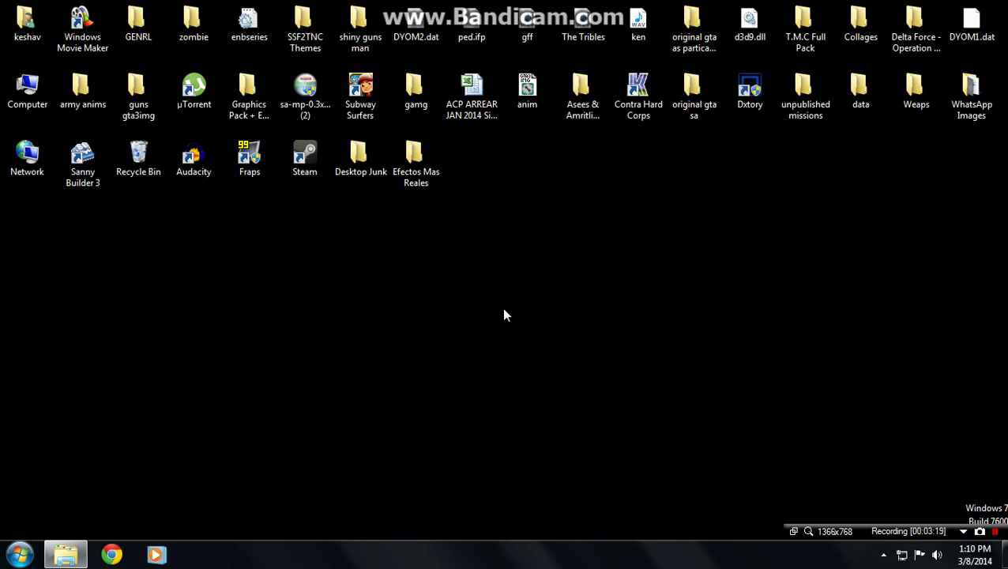
Step: Open the Downloads folder and find the DYOM_V80beta1 archive
{"action": "left_click", "coordinate": [65, 554]}
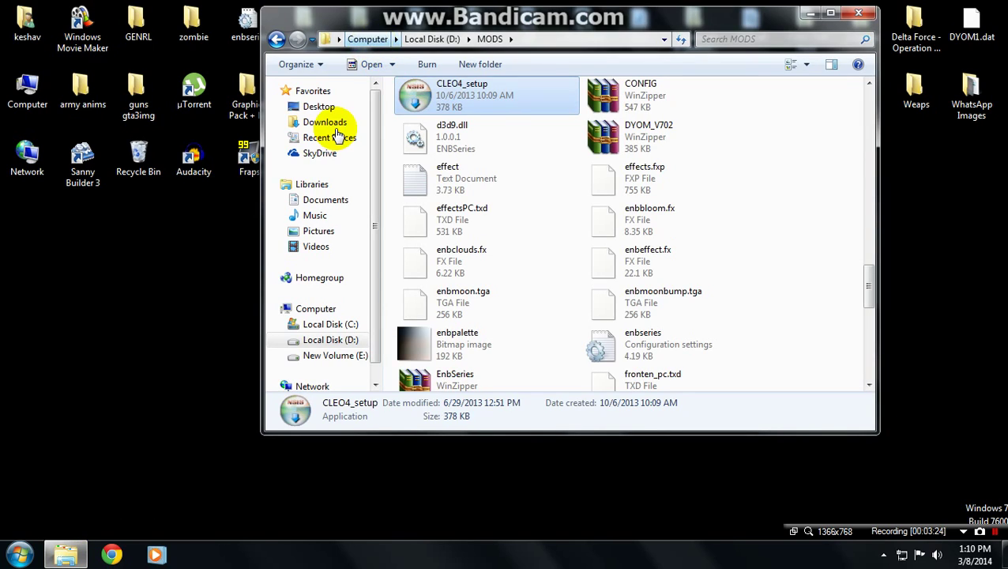
{"action": "left_click", "coordinate": [309, 119]}
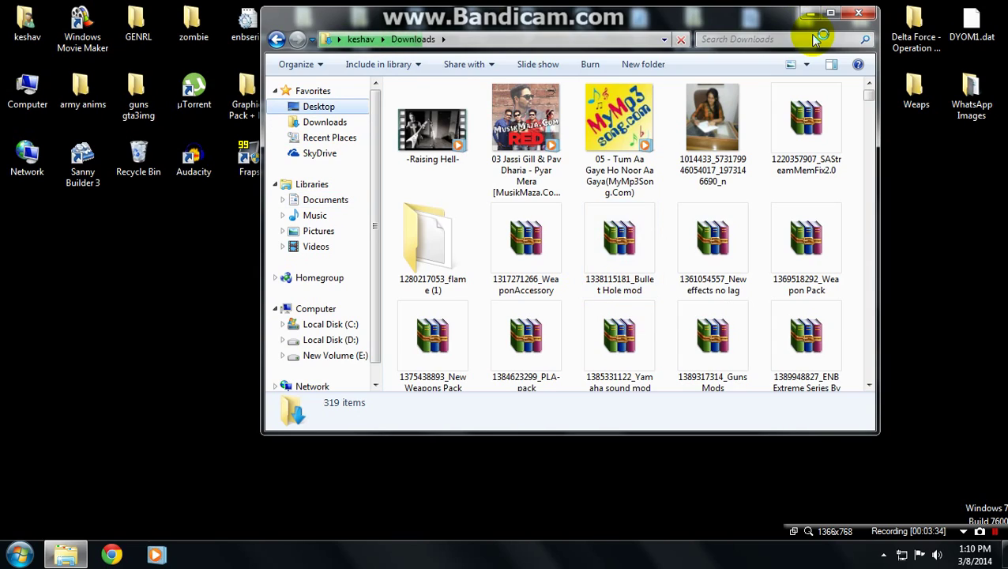
{"action": "mouse_move", "coordinate": [649, 180]}
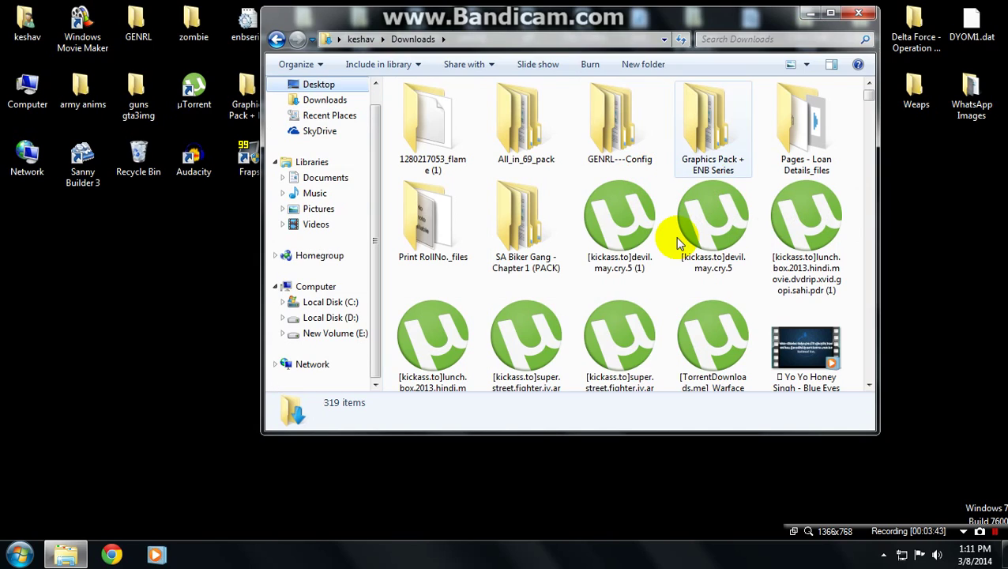
{"action": "left_click_drag", "start_coordinate": [869, 93], "coordinate": [867, 283]}
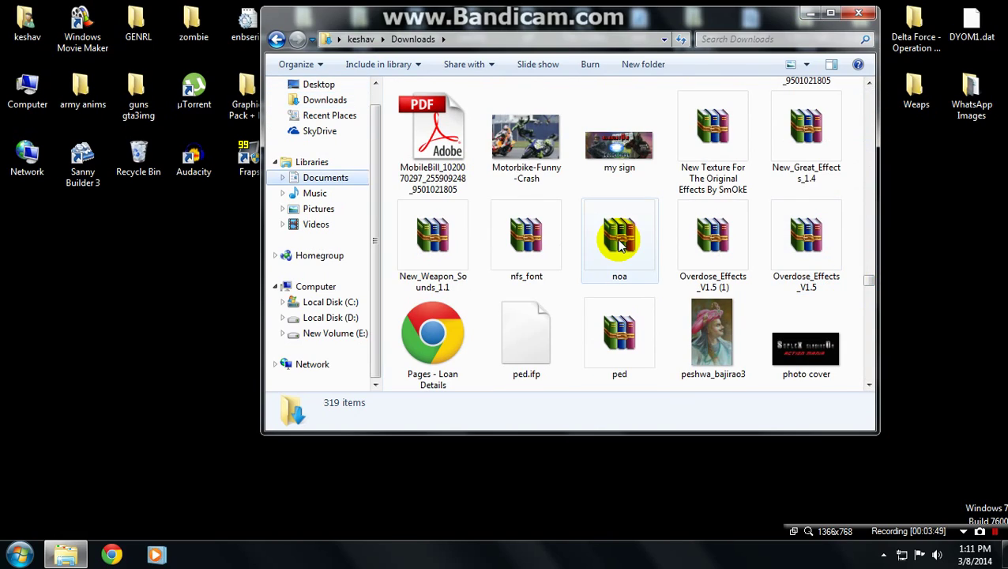
{"action": "left_click", "coordinate": [649, 220]}
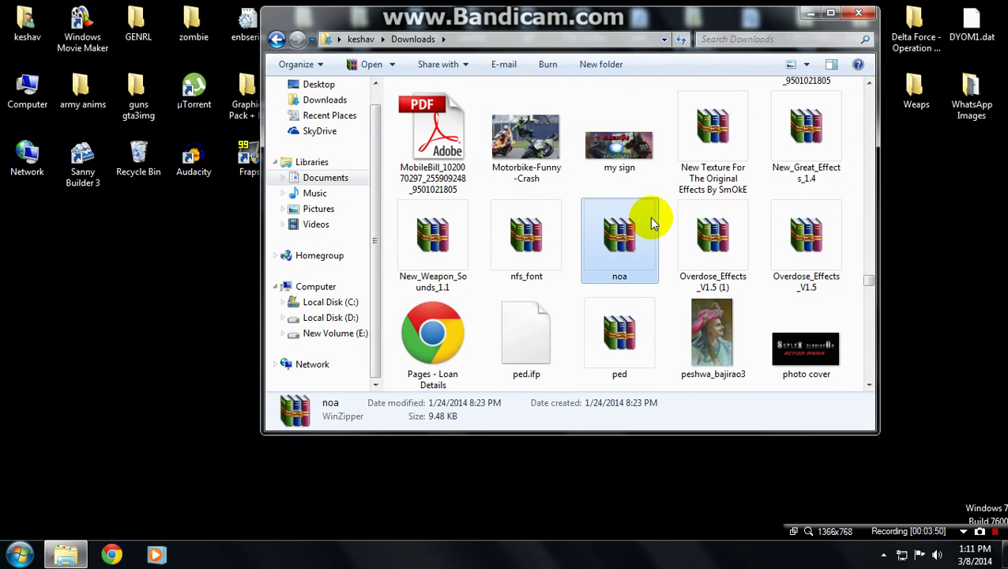
{"action": "key", "text": "d"}
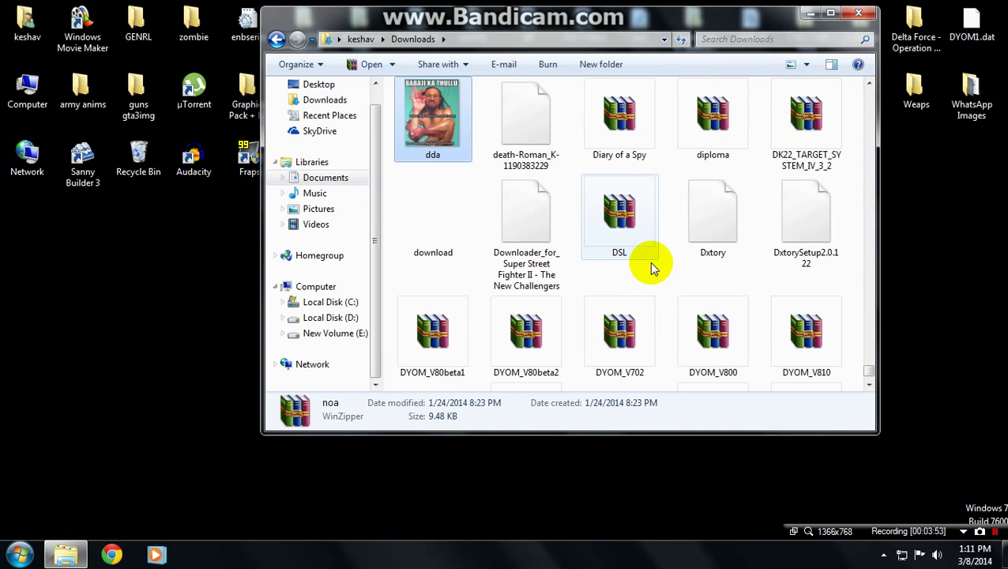
{"action": "key", "text": "y"}
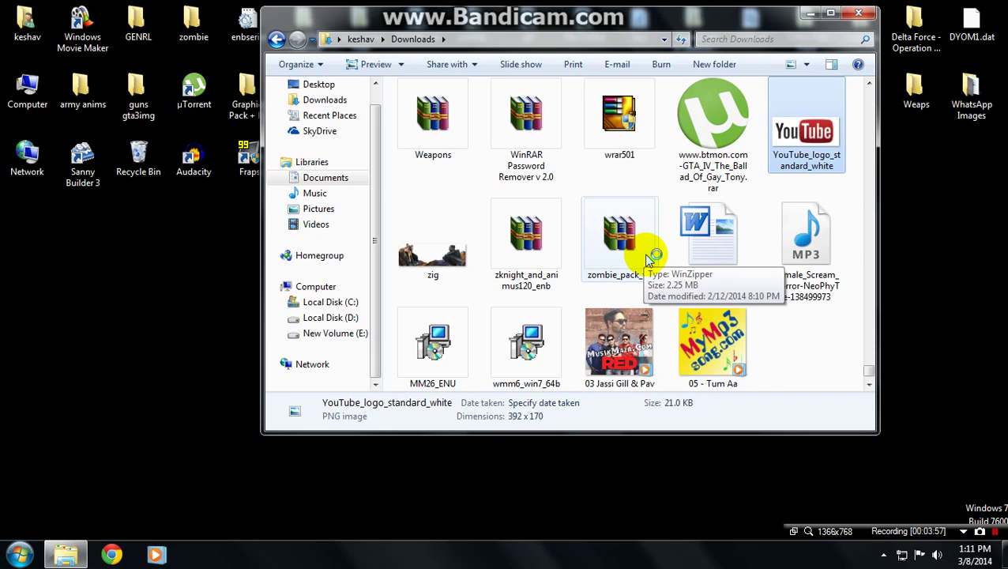
{"action": "key", "text": "d"}
{"action": "left_click", "coordinate": [461, 327]}
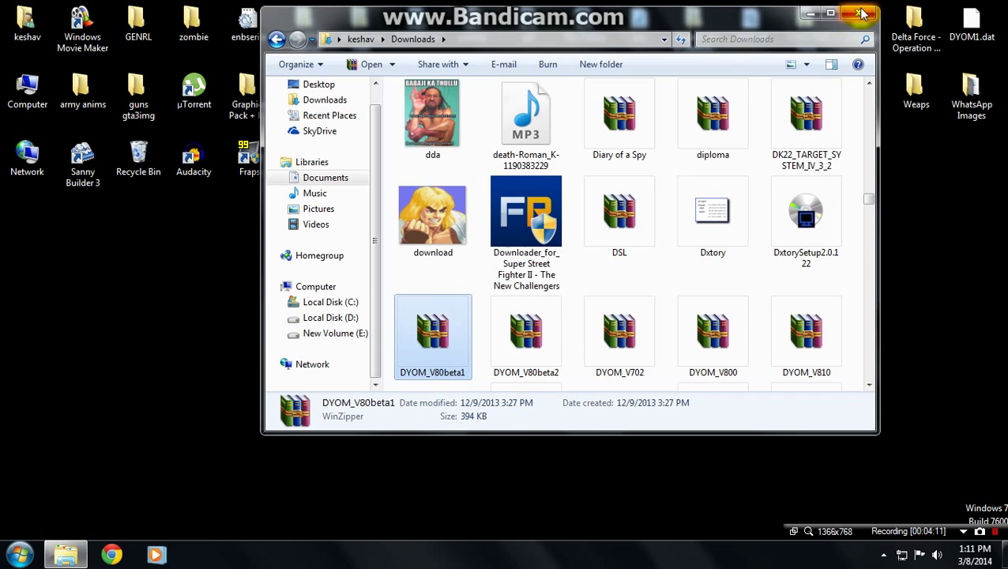
Step: Open the DYOM_V80beta1 archive, and close the Downloads window and the duplicate archive window
{"action": "double_click", "coordinate": [426, 332]}
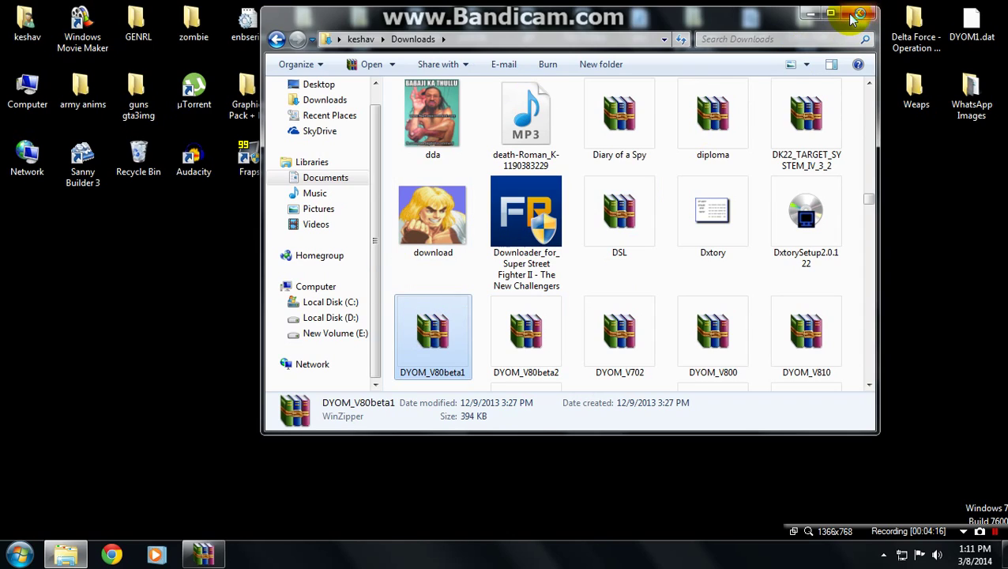
{"action": "left_click", "coordinate": [855, 16]}
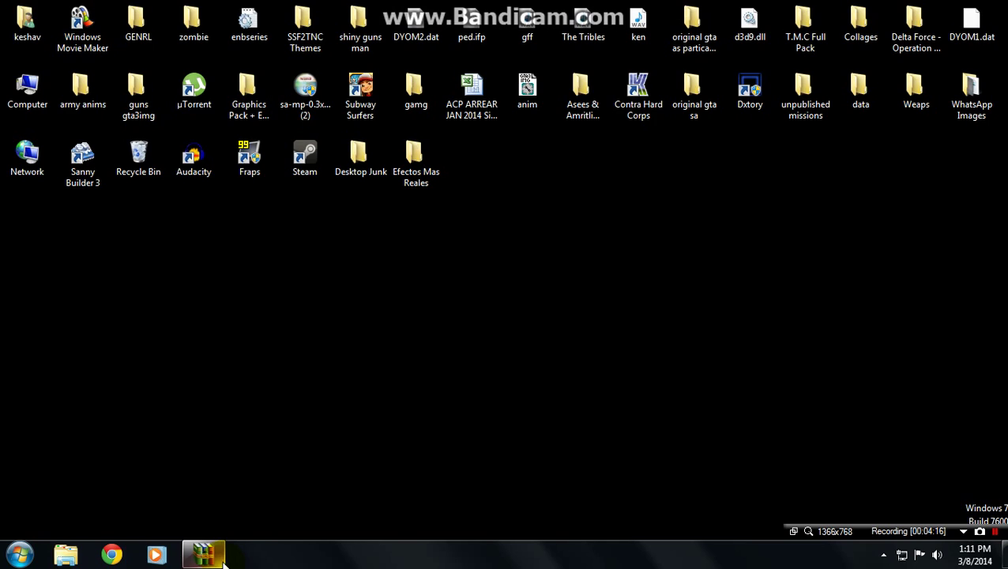
{"action": "left_click", "coordinate": [339, 429]}
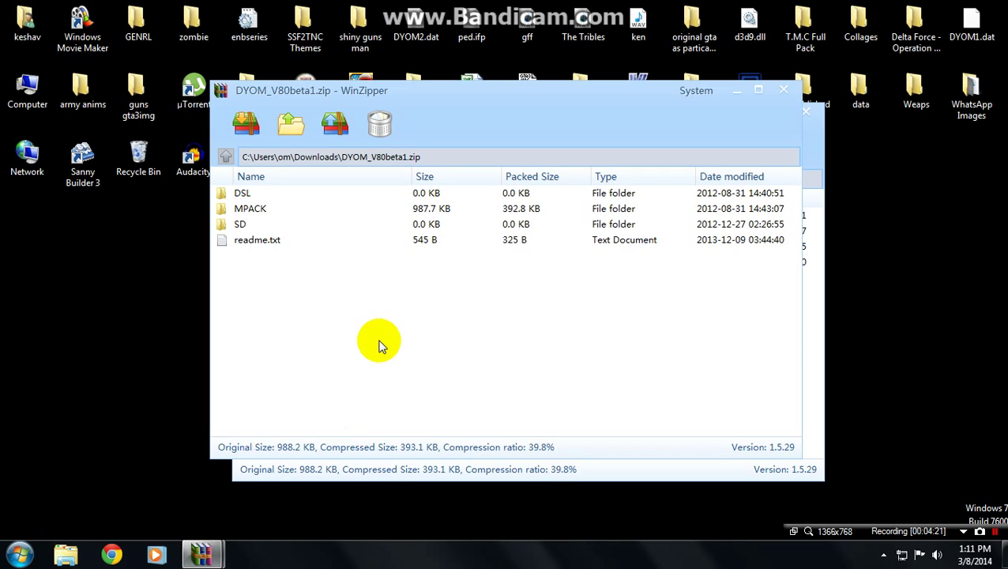
{"action": "left_click", "coordinate": [784, 91]}
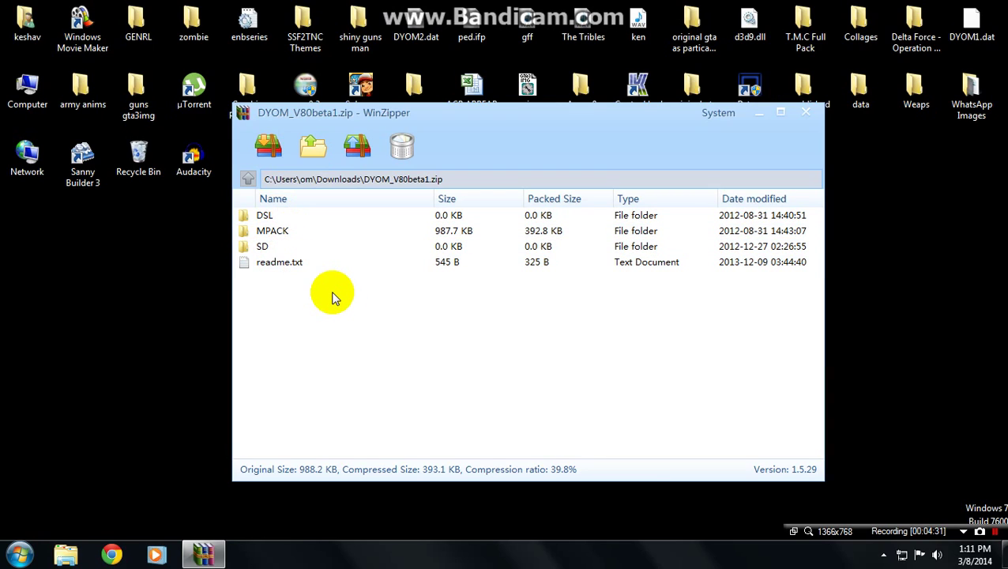
Step: Select DSL, MPACK, SD and readme.txt in the archive for extraction and start browsing for a destination folder
{"action": "left_click_drag", "start_coordinate": [332, 297], "coordinate": [319, 208]}
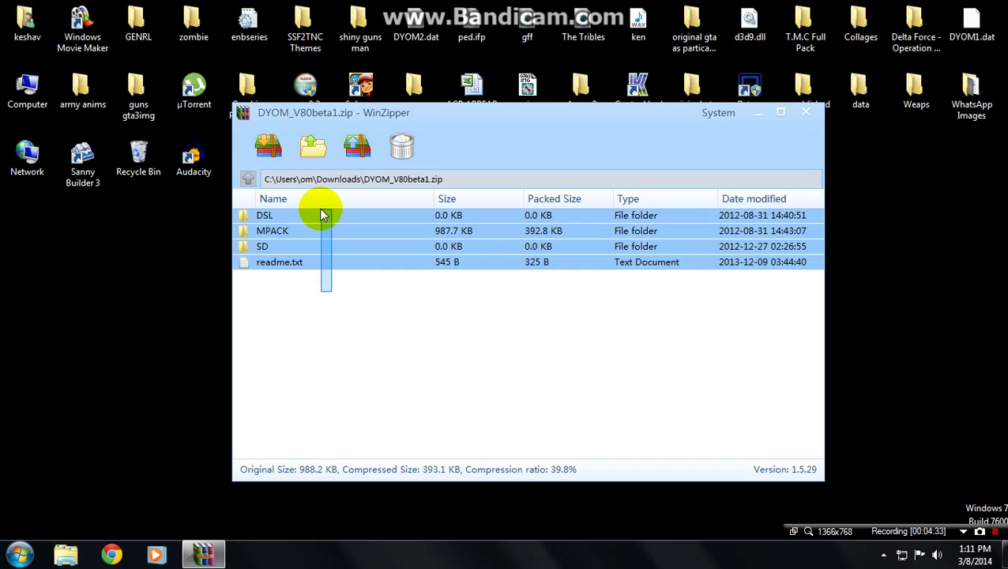
{"action": "left_click", "coordinate": [312, 148]}
{"action": "left_click", "coordinate": [653, 300]}
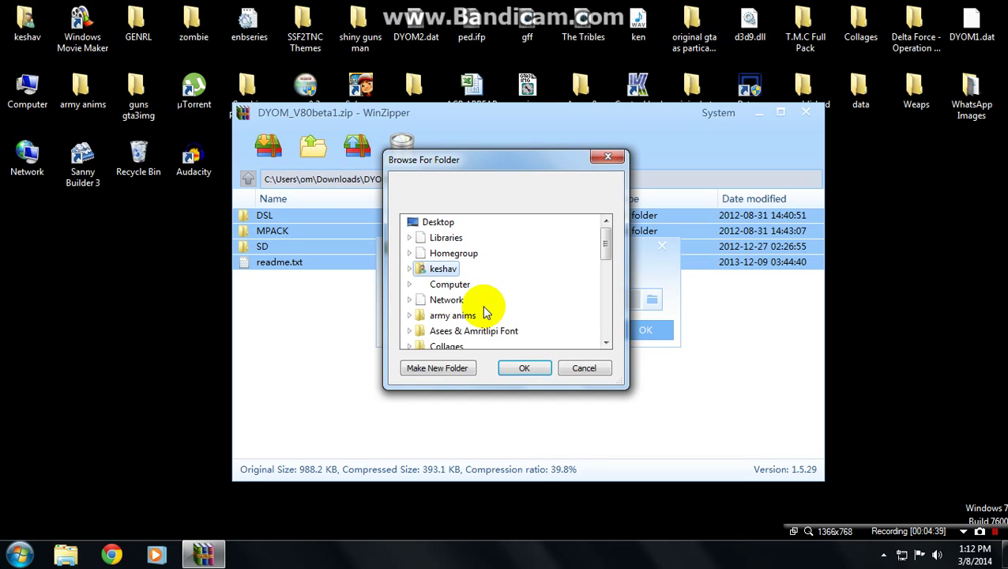
Step: Select the GTA San Andreas User Files folder inside My Documents as the extraction destination
{"action": "scroll", "coordinate": [485, 316], "scroll_direction": "down", "scroll_amount": 1}
{"action": "scroll", "coordinate": [488, 319], "scroll_direction": "down", "scroll_amount": 1}
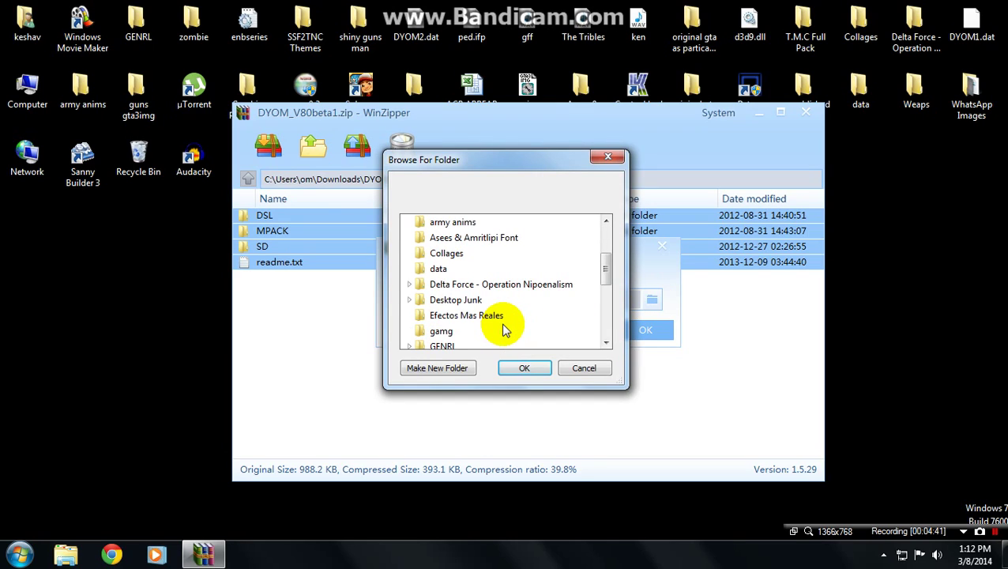
{"action": "scroll", "coordinate": [490, 319], "scroll_direction": "up", "scroll_amount": 1}
{"action": "scroll", "coordinate": [488, 319], "scroll_direction": "down", "scroll_amount": 1}
{"action": "scroll", "coordinate": [487, 320], "scroll_direction": "up", "scroll_amount": 1}
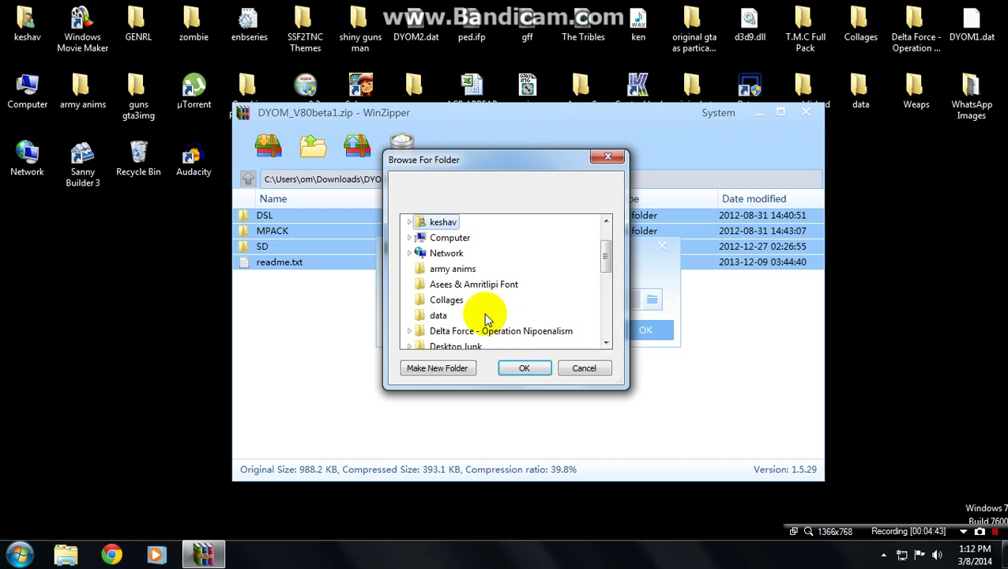
{"action": "scroll", "coordinate": [487, 319], "scroll_direction": "down", "scroll_amount": 2}
{"action": "scroll", "coordinate": [487, 319], "scroll_direction": "up", "scroll_amount": 3}
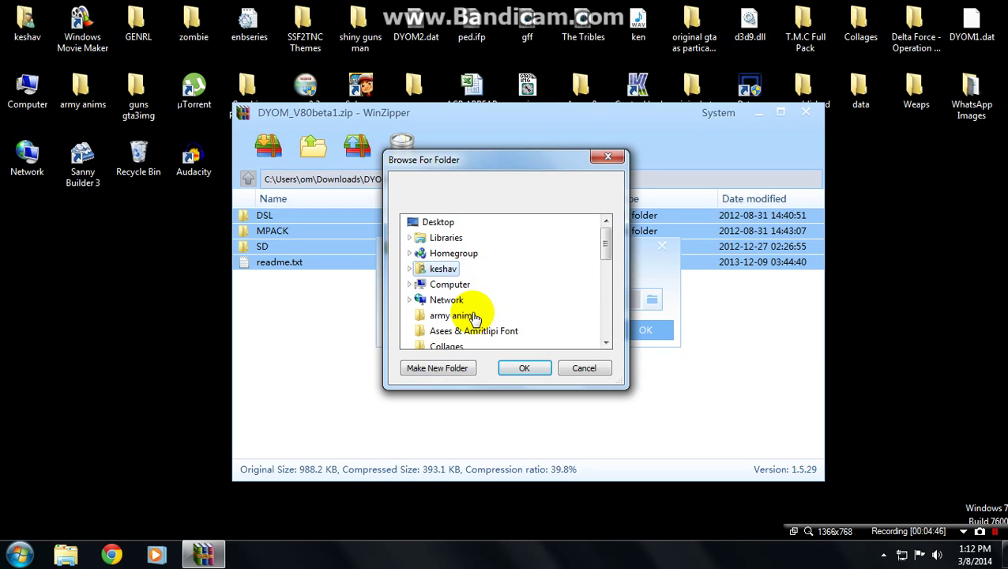
{"action": "left_click", "coordinate": [439, 220]}
{"action": "left_click", "coordinate": [455, 253]}
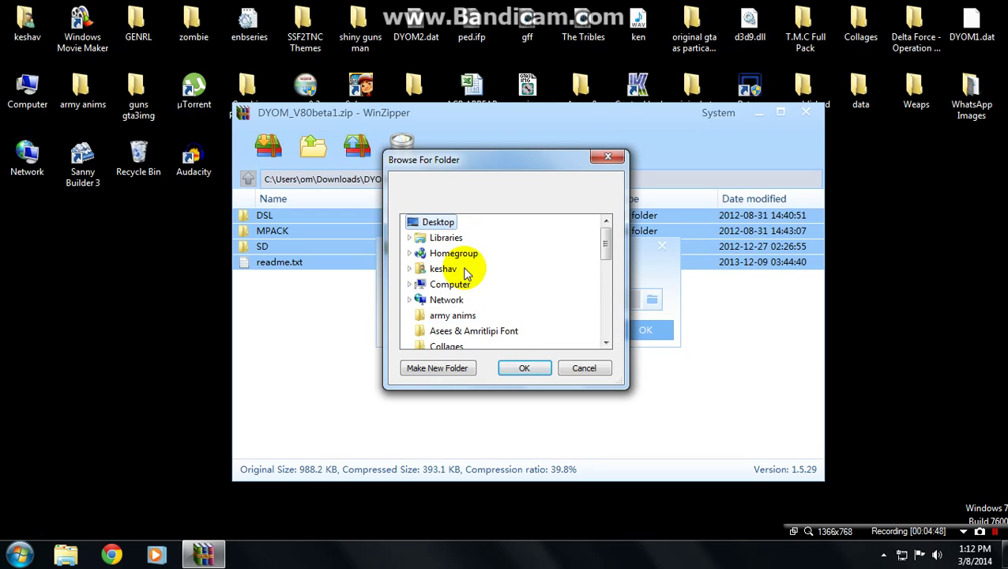
{"action": "left_click", "coordinate": [444, 269]}
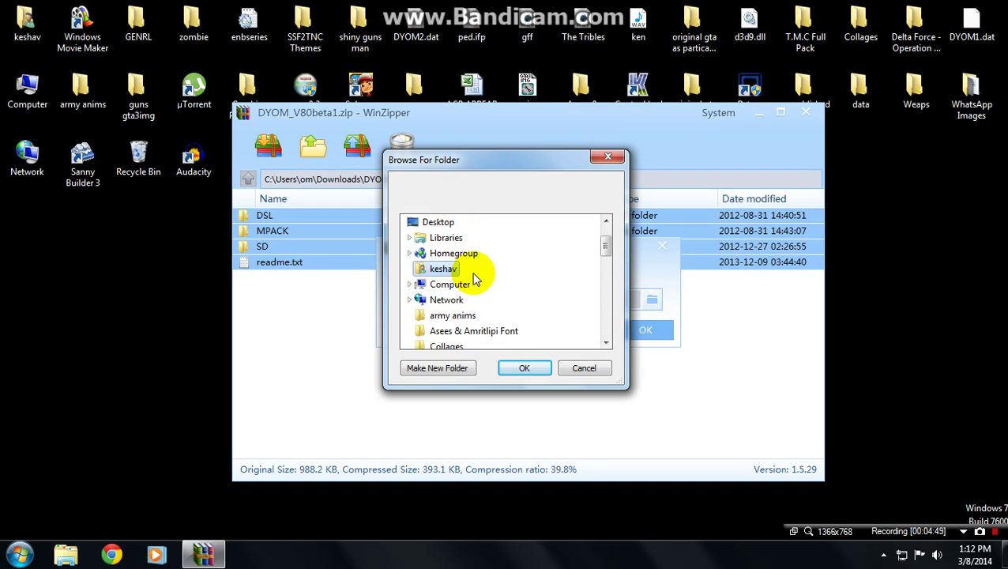
{"action": "double_click", "coordinate": [461, 269]}
{"action": "left_click", "coordinate": [469, 331]}
{"action": "double_click", "coordinate": [469, 331]}
{"action": "scroll", "coordinate": [501, 312], "scroll_direction": "down", "scroll_amount": 2}
{"action": "double_click", "coordinate": [513, 314]}
{"action": "scroll", "coordinate": [578, 310], "scroll_direction": "up", "scroll_amount": 1}
{"action": "scroll", "coordinate": [579, 310], "scroll_direction": "down", "scroll_amount": 1}
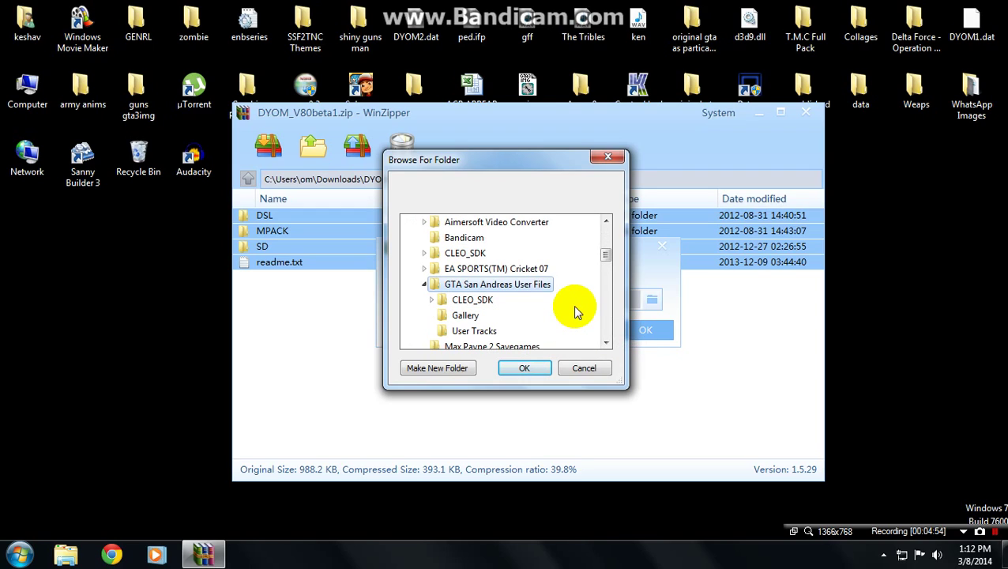
Step: Confirm the destination and extract the selected DYOM files there, replacing all existing files
{"action": "left_click", "coordinate": [525, 368]}
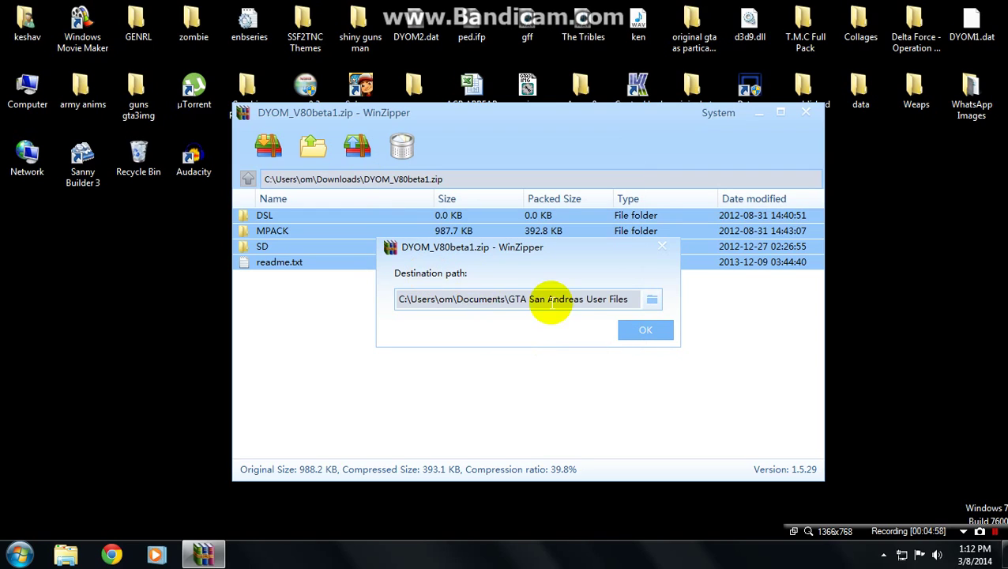
{"action": "left_click", "coordinate": [664, 334]}
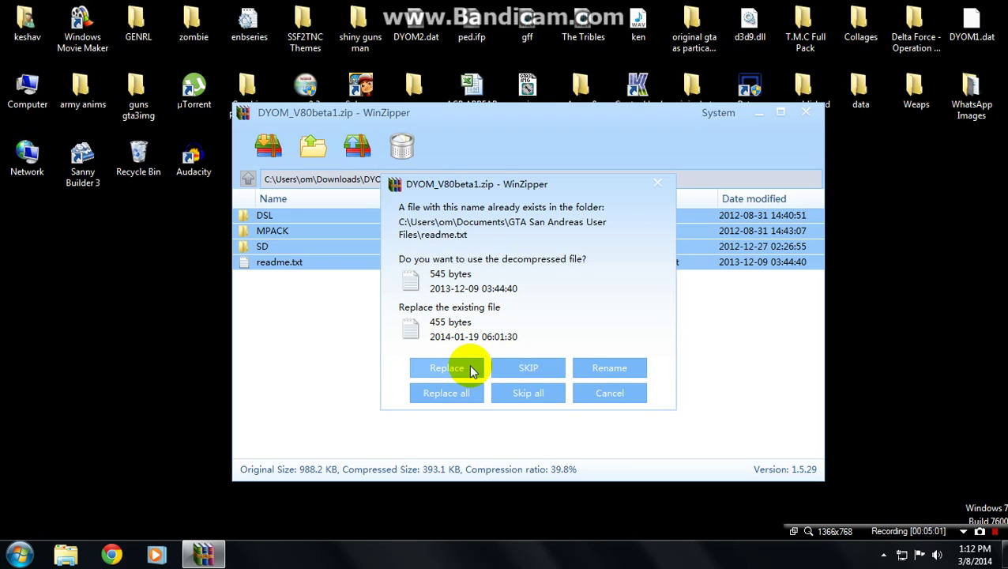
{"action": "left_click", "coordinate": [458, 393]}
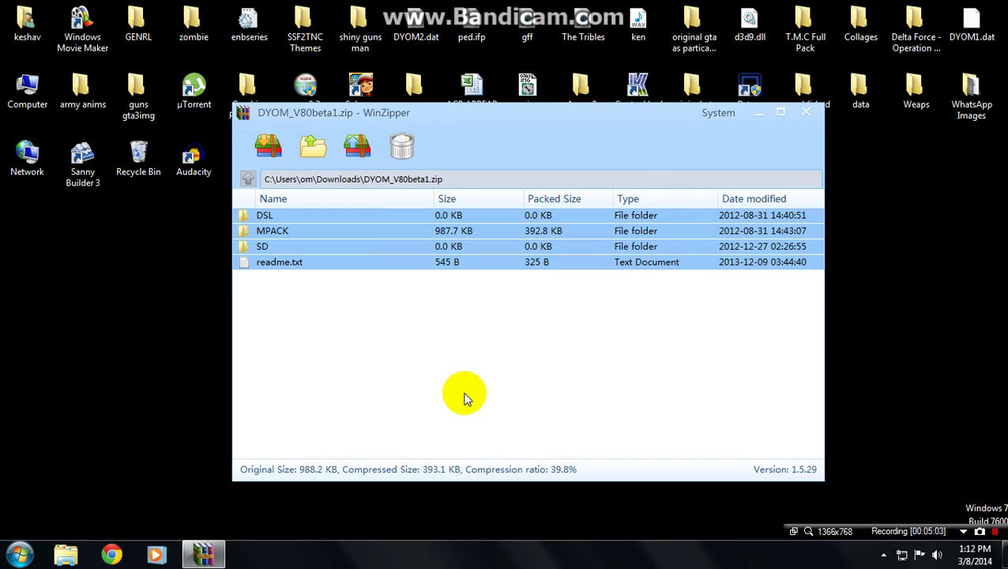